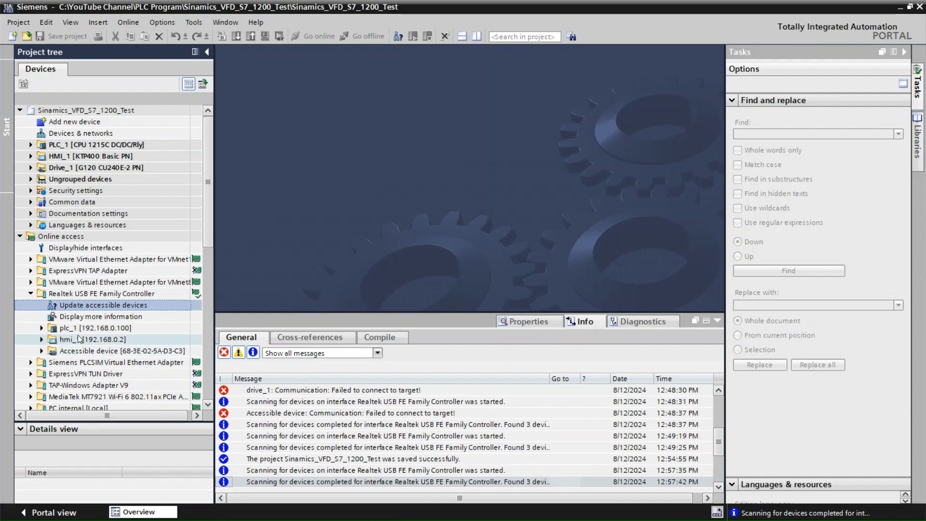
Check the IP address and subnet mask assigned to plc_1 in its online diagnostics functions.
{"action": "left_click", "coordinate": [42, 328]}
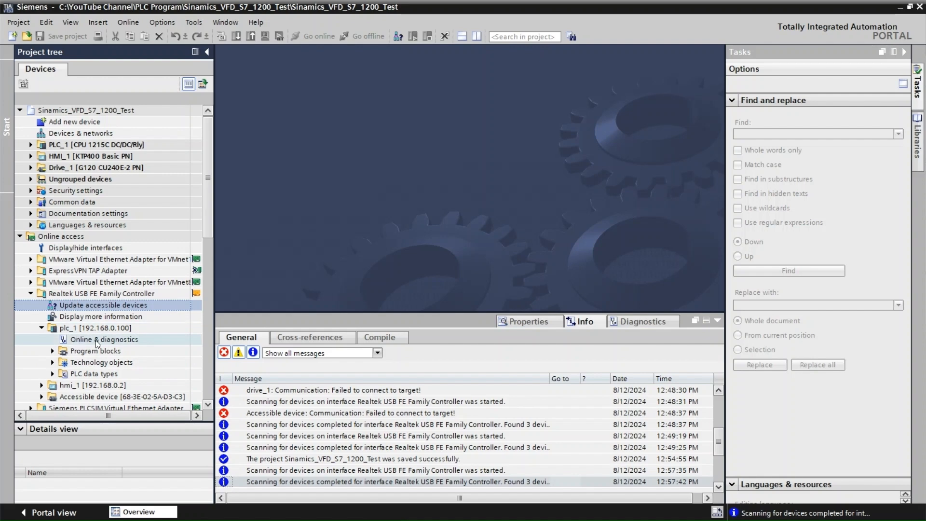
{"action": "double_click", "coordinate": [96, 340]}
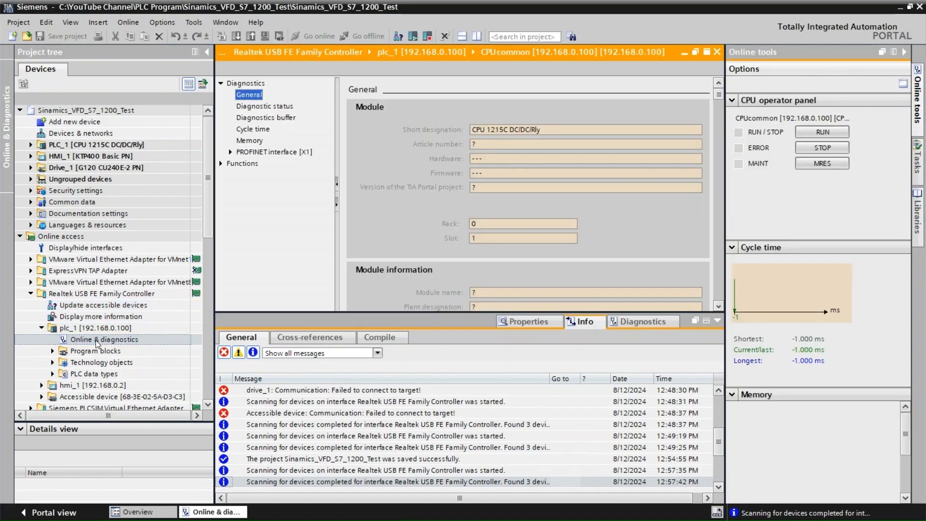
{"action": "left_click", "coordinate": [221, 164]}
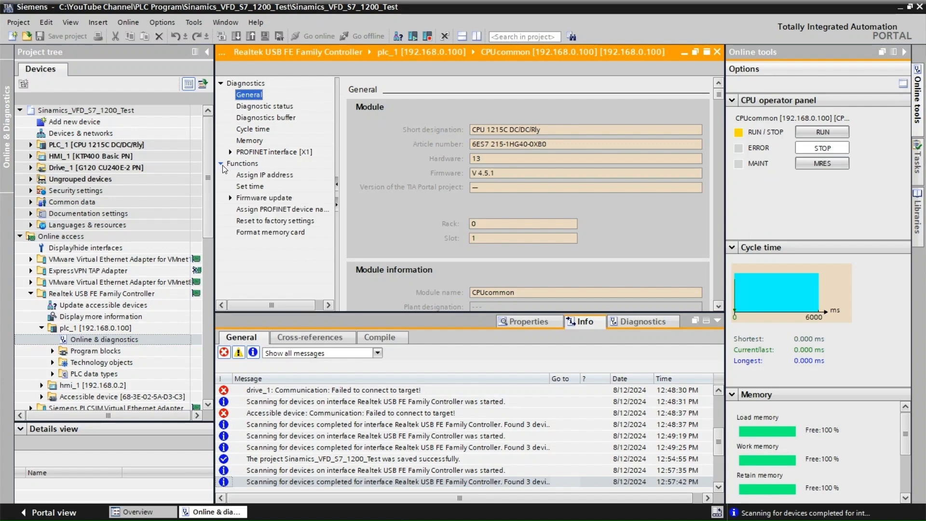
{"action": "left_click", "coordinate": [257, 176]}
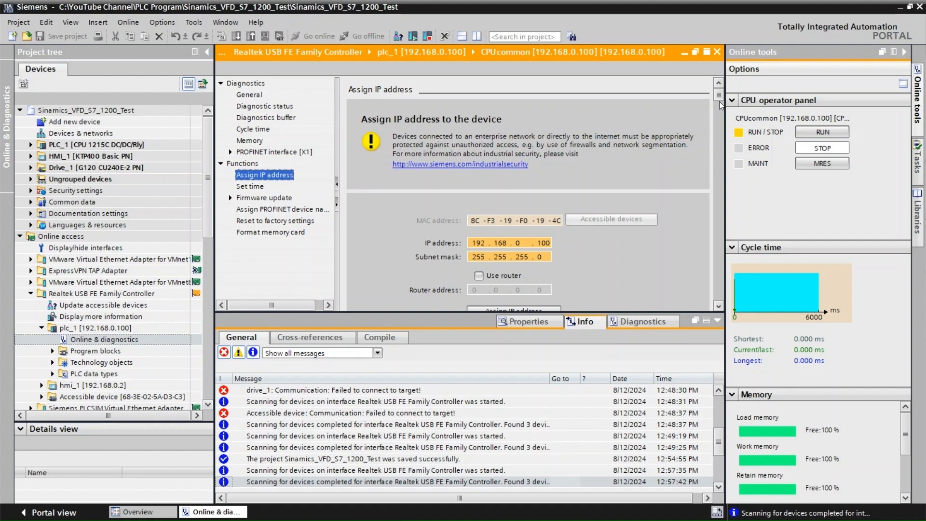
{"action": "left_click_drag", "start_coordinate": [720, 100], "coordinate": [721, 146]}
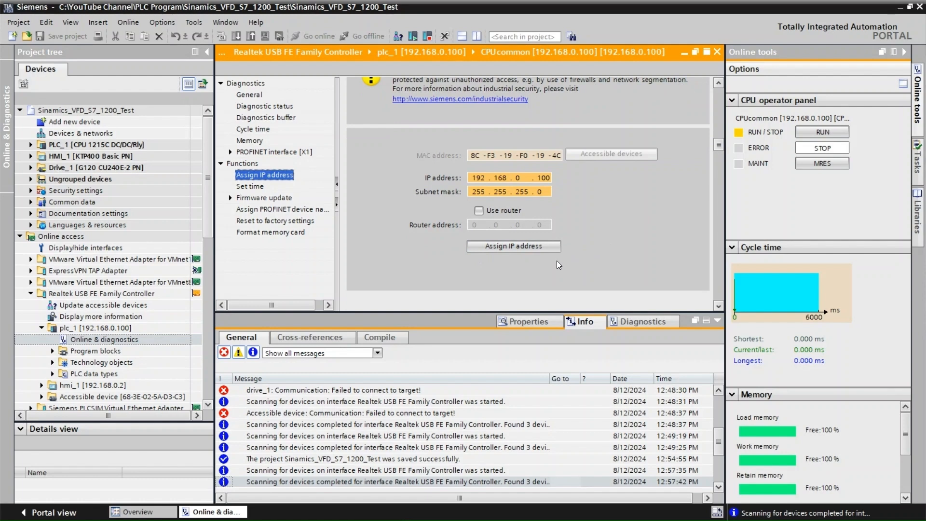
{"action": "left_click", "coordinate": [717, 52]}
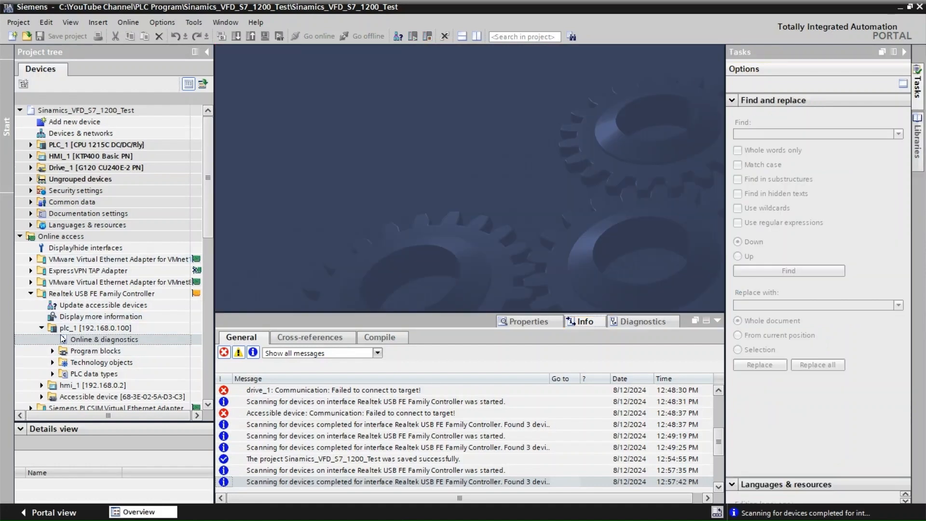
{"action": "left_click", "coordinate": [42, 327]}
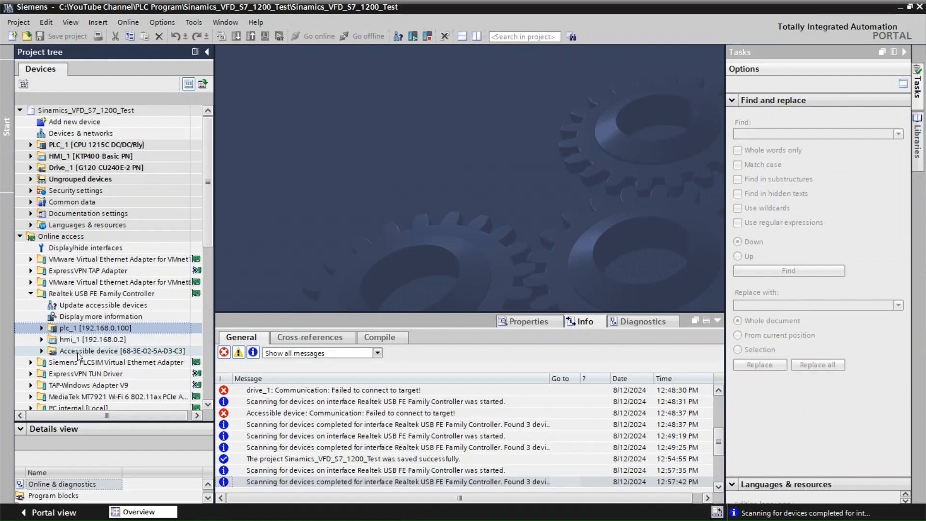
In the unnamed accessible device's online diagnostics, enter 192.168.0.1 as the IP address to assign.
{"action": "left_click", "coordinate": [41, 350]}
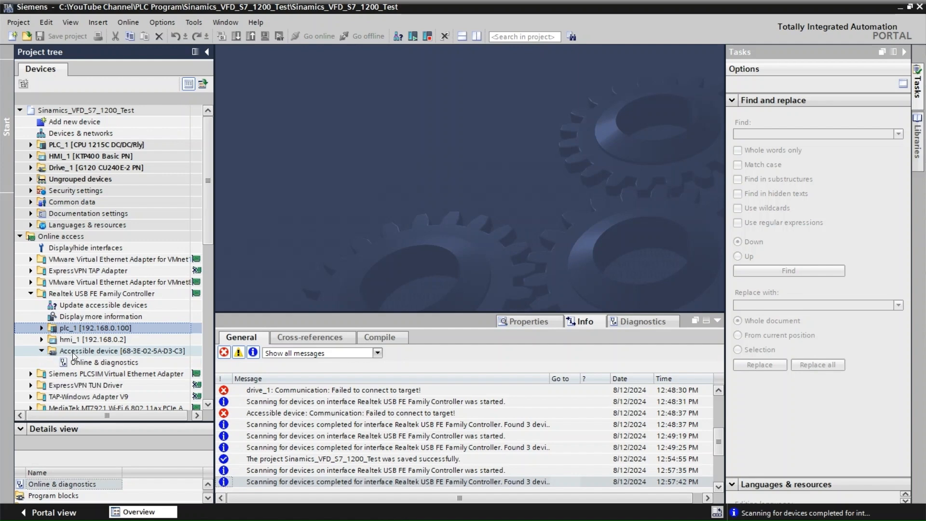
{"action": "double_click", "coordinate": [106, 362]}
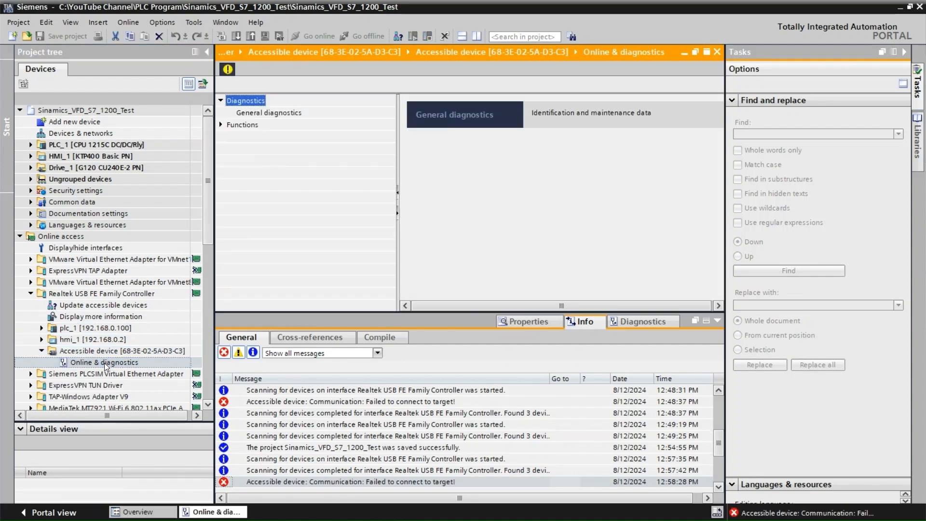
{"action": "left_click", "coordinate": [221, 124]}
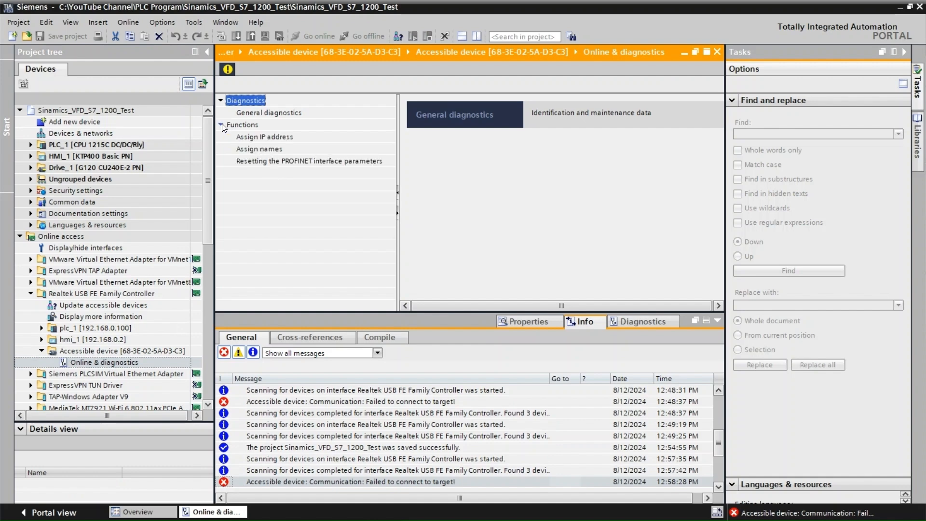
{"action": "left_click", "coordinate": [274, 138]}
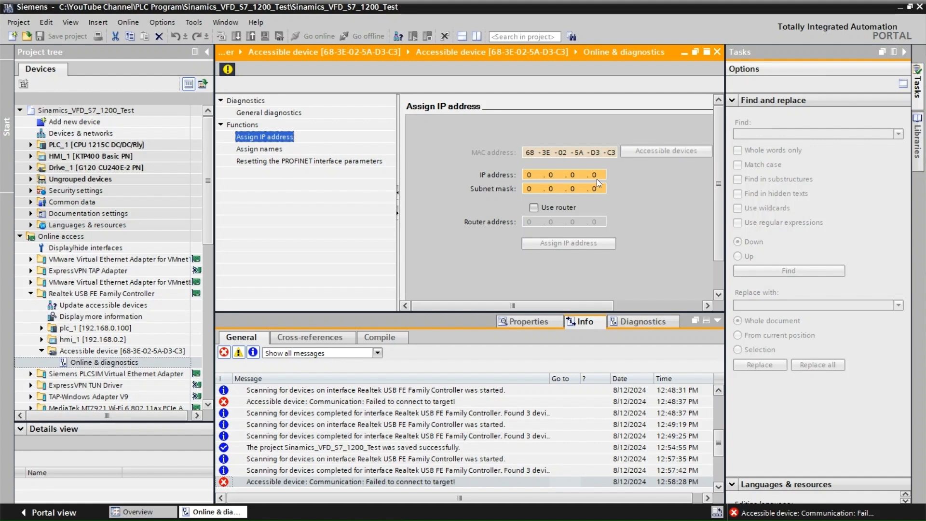
{"action": "left_click", "coordinate": [529, 176]}
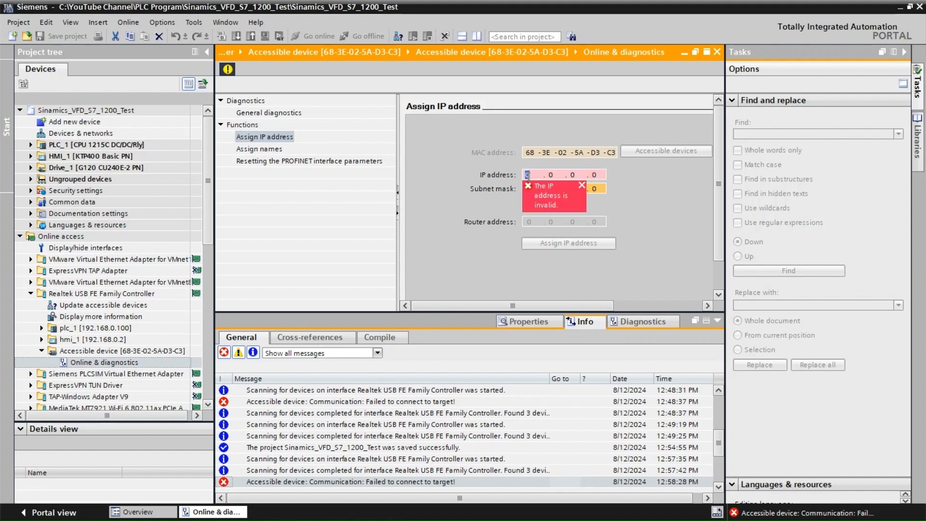
{"action": "key", "text": "BackSpace"}
{"action": "type", "text": "192 . 168 . 0 . "}
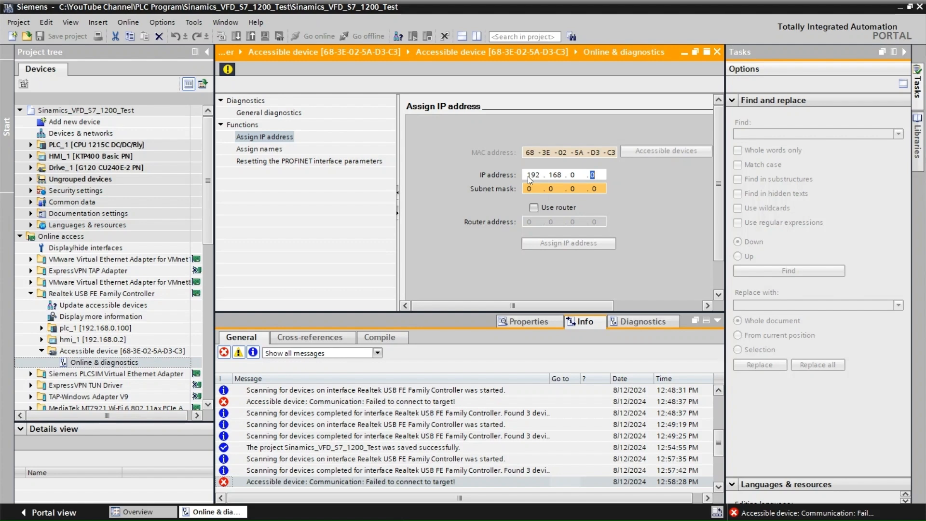
{"action": "type", "text": "1"}
Set the device's subnet mask to 255.255.255.0 and assign the IP settings to it.
{"action": "left_click", "coordinate": [527, 189]}
{"action": "type", "text": "255"}
{"action": "left_click_drag", "start_coordinate": [527, 191], "coordinate": [541, 193]}
{"action": "type", "text": "255 . 255 . 255"}
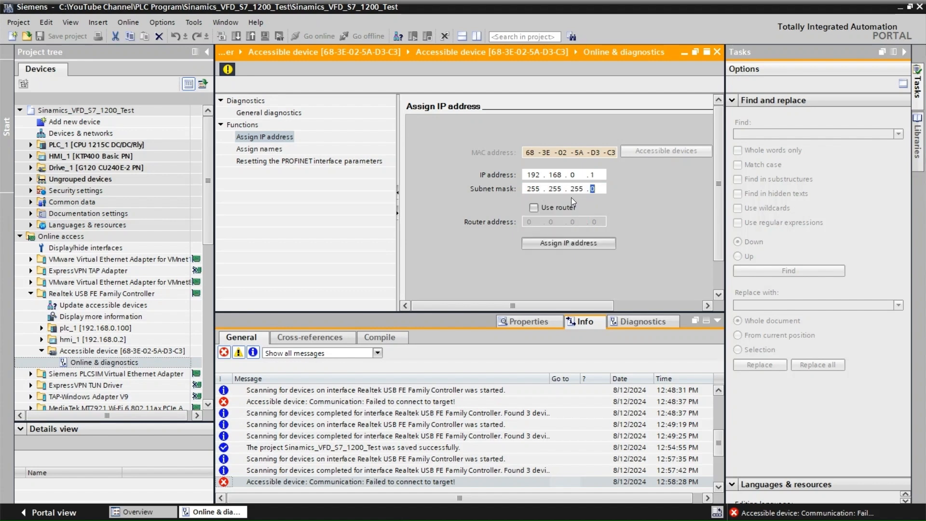
{"action": "left_click", "coordinate": [572, 245]}
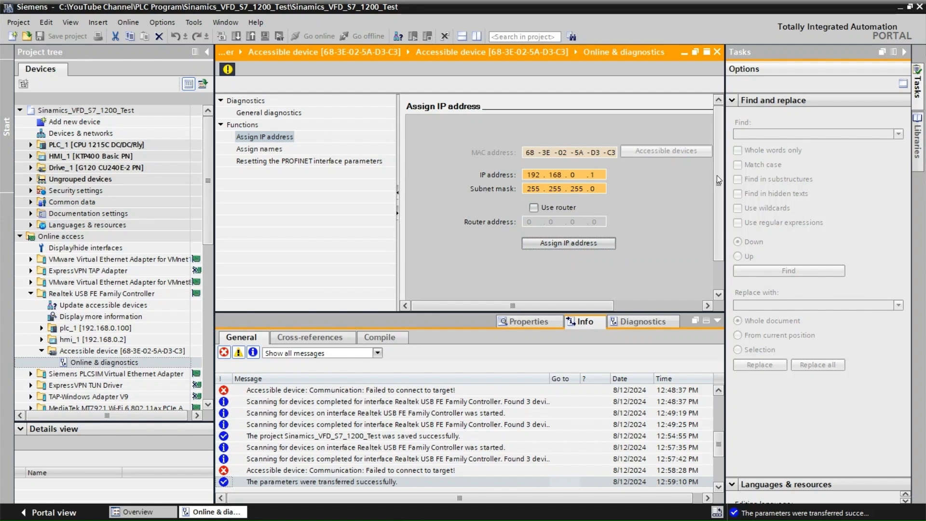
Assign the PROFINET device name Drive_1 to the SINAMICS G120 CU240 device.
{"action": "left_click", "coordinate": [256, 149]}
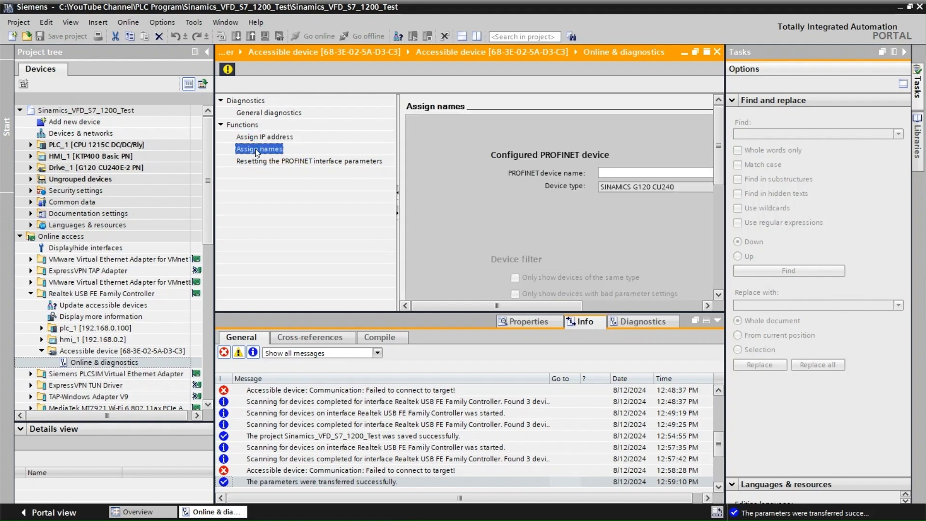
{"action": "left_click", "coordinate": [674, 174]}
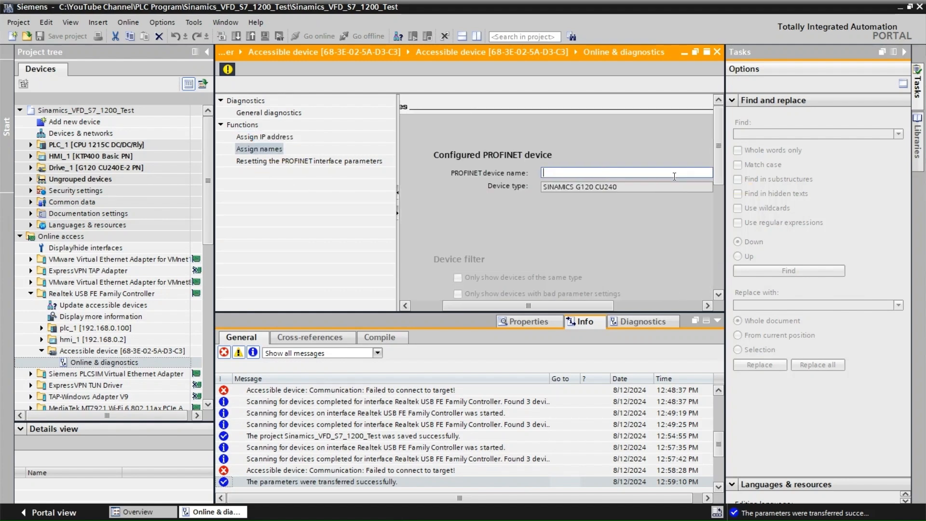
{"action": "type", "text": "Drive_1"}
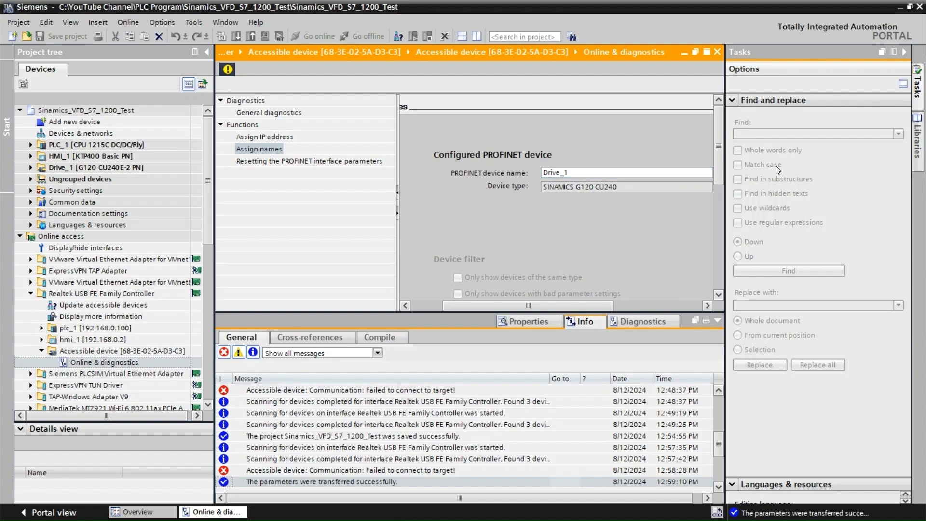
{"action": "left_click", "coordinate": [905, 52]}
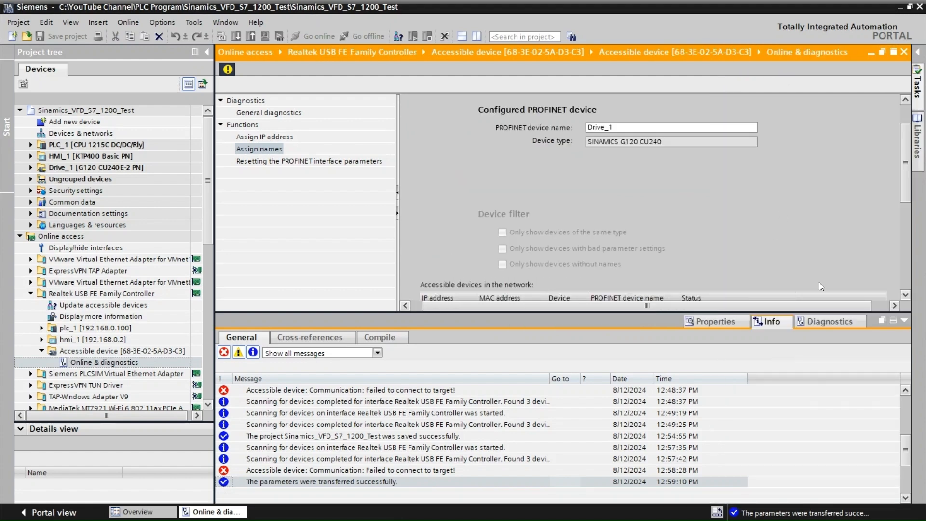
{"action": "left_click", "coordinate": [893, 321]}
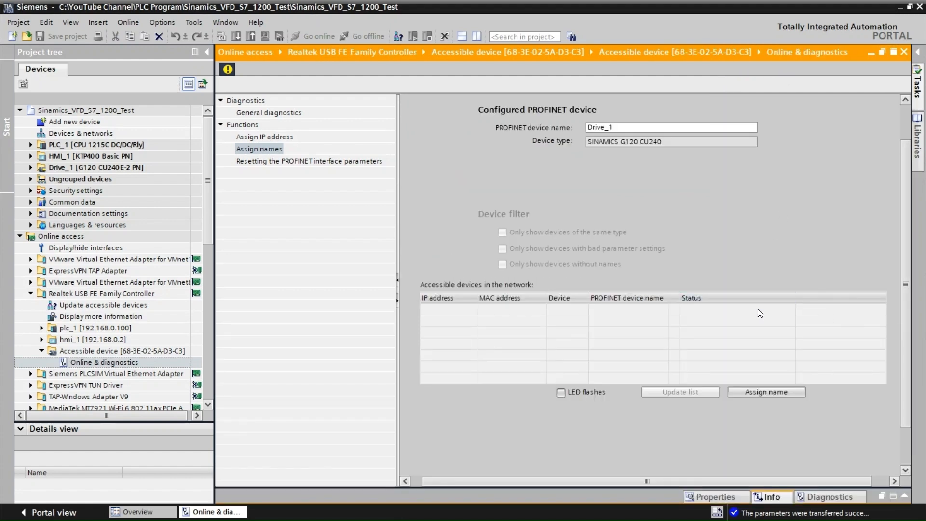
{"action": "left_click", "coordinate": [781, 393]}
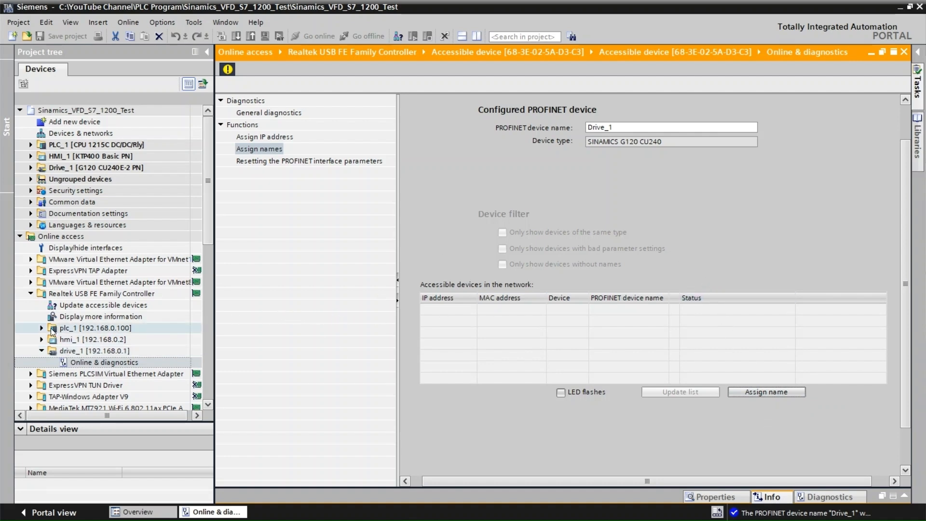
Update the accessible devices on the Realtek USB FE Family Controller and collapse the online access tree.
{"action": "double_click", "coordinate": [81, 304]}
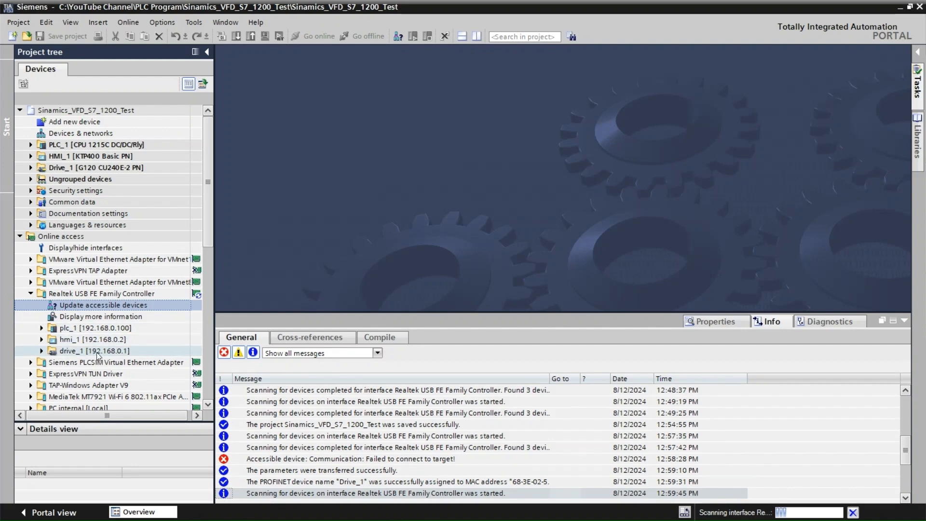
{"action": "left_click", "coordinate": [32, 294]}
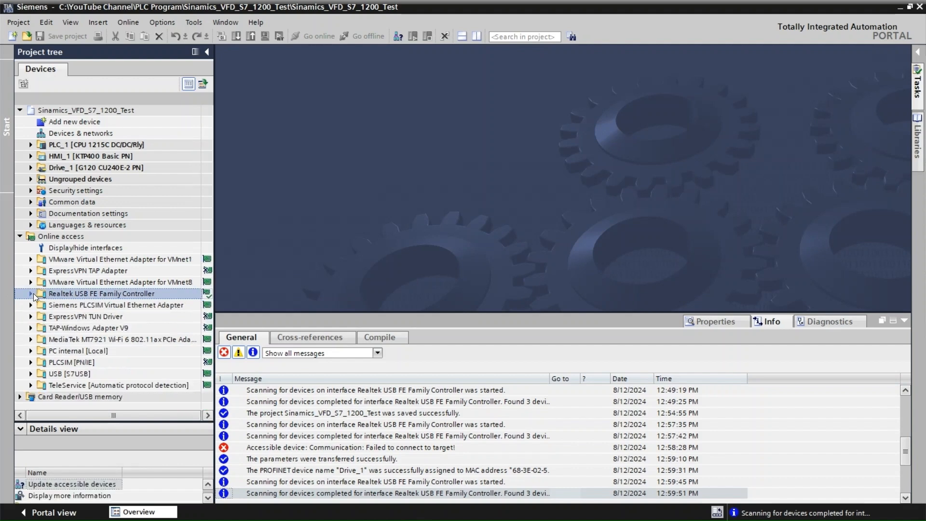
{"action": "left_click", "coordinate": [20, 236]}
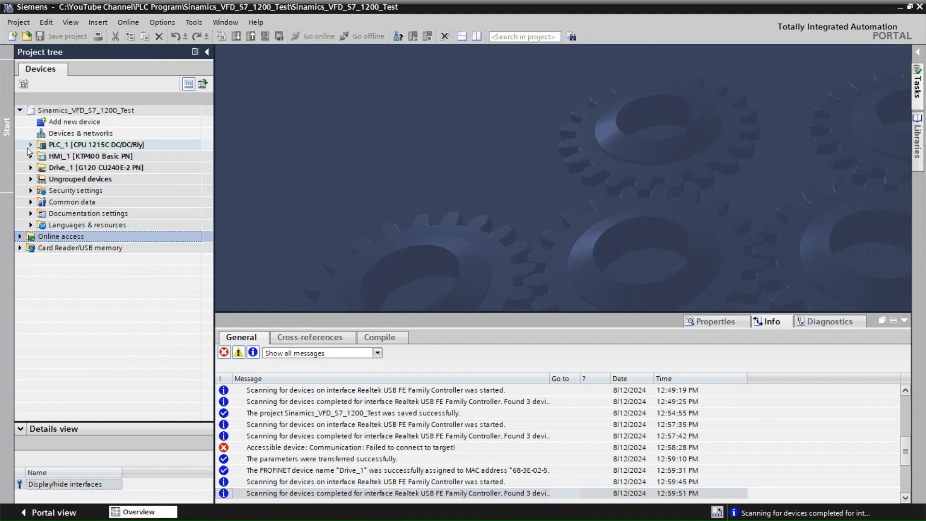
Download PLC_1 to the device and finish loading with the Start module action.
{"action": "left_click", "coordinate": [47, 146]}
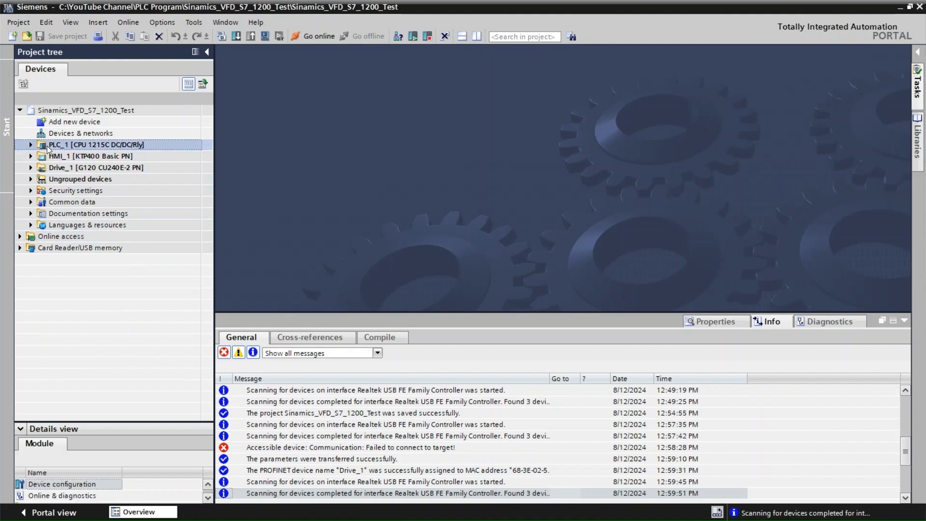
{"action": "left_click", "coordinate": [235, 37]}
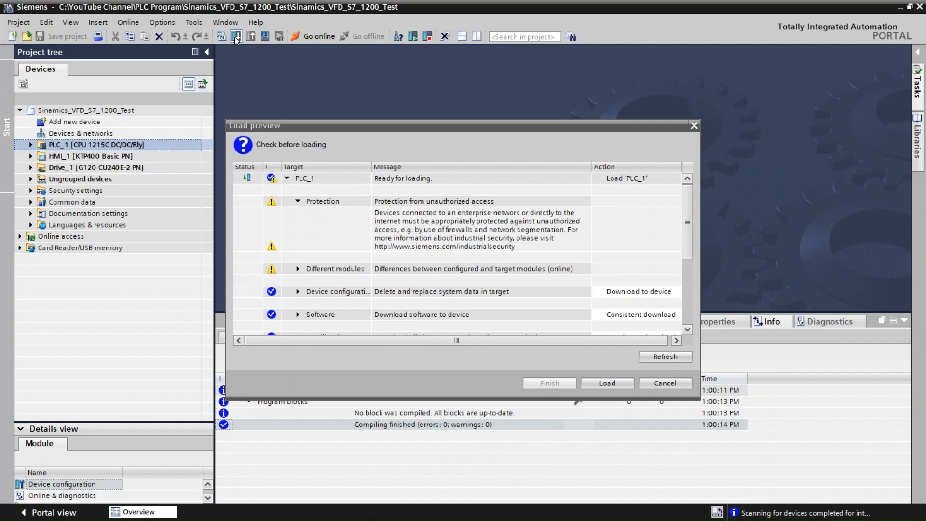
{"action": "left_click", "coordinate": [609, 383]}
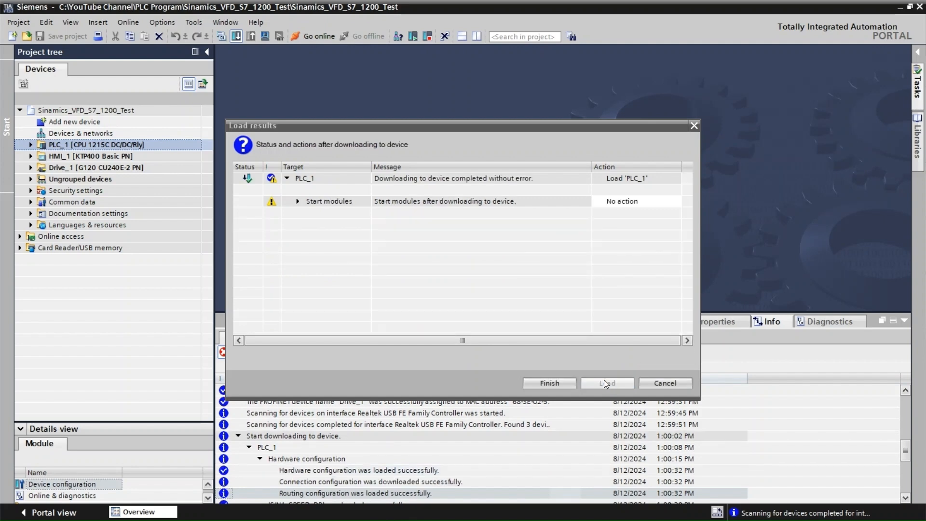
{"action": "left_click", "coordinate": [653, 207]}
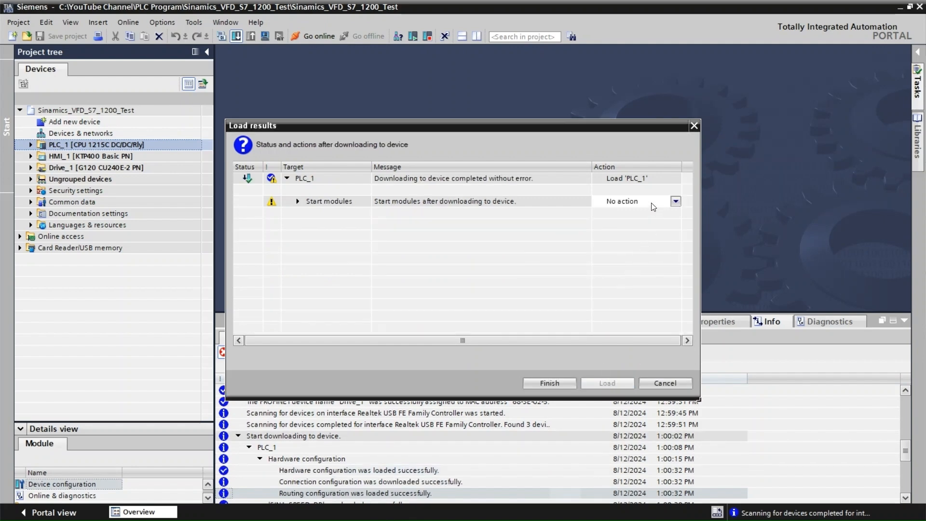
{"action": "left_click", "coordinate": [676, 203]}
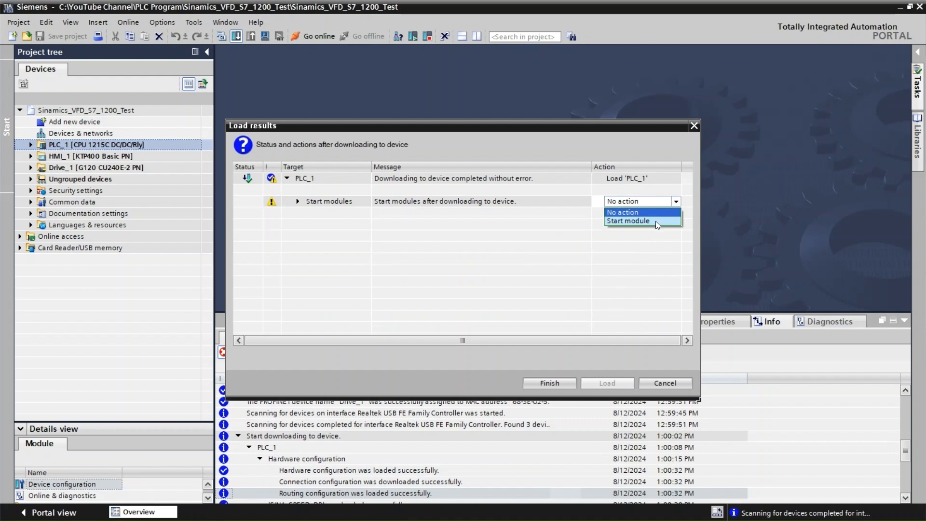
{"action": "left_click", "coordinate": [656, 221]}
{"action": "left_click", "coordinate": [550, 382]}
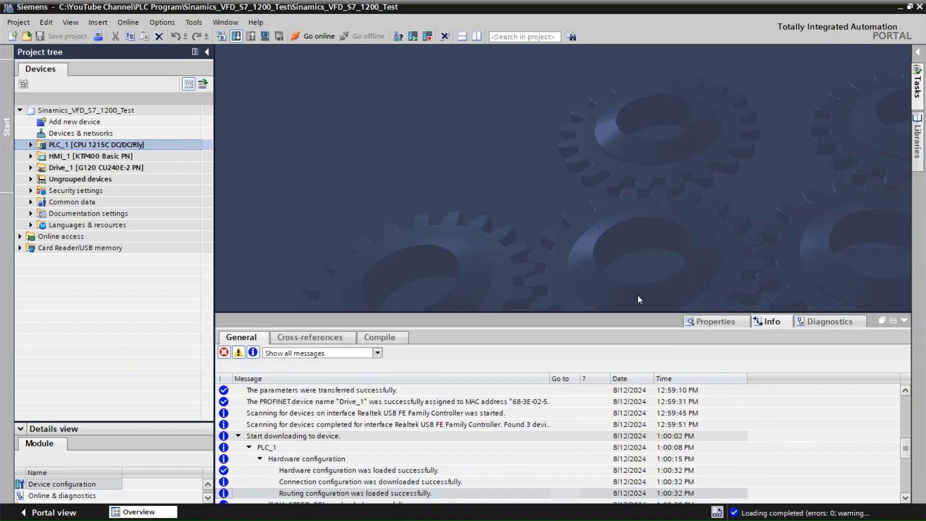
Download the HMI_1 project to the KTP400 Basic panel.
{"action": "left_click", "coordinate": [86, 160]}
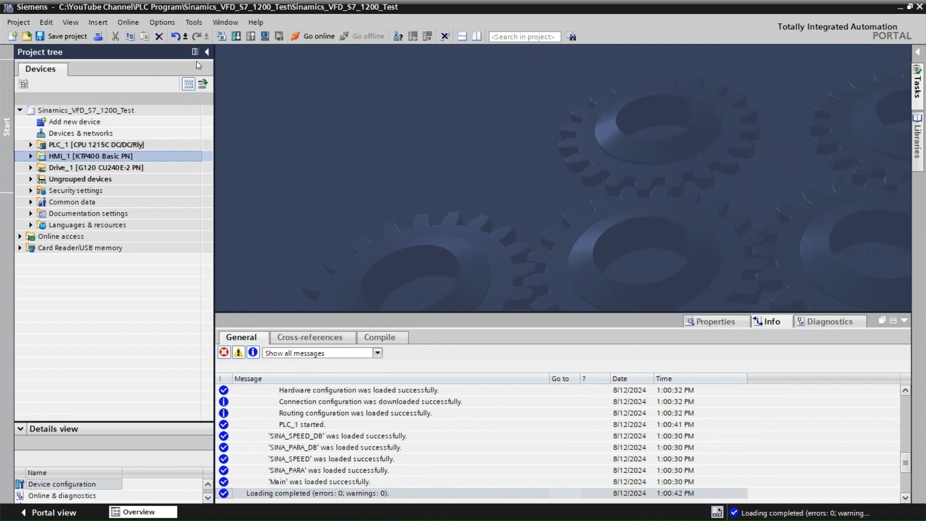
{"action": "left_click", "coordinate": [236, 36]}
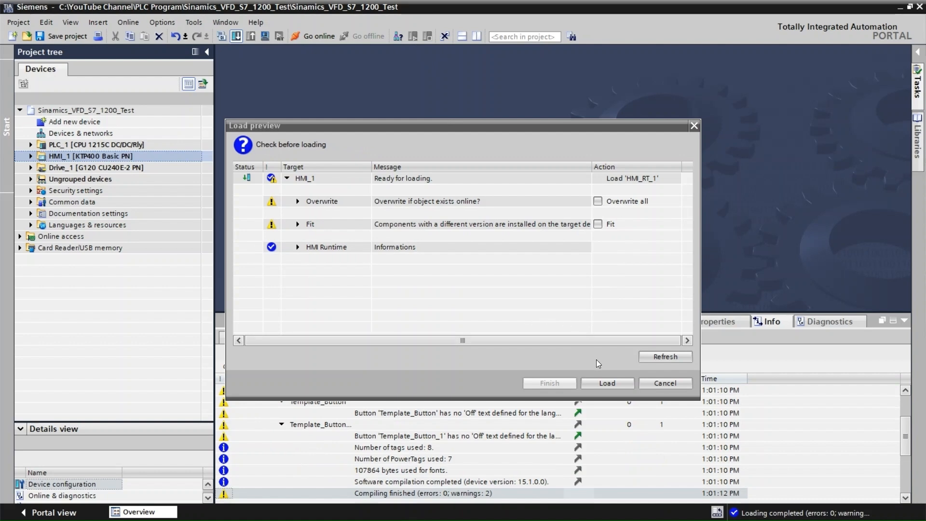
{"action": "left_click", "coordinate": [613, 386]}
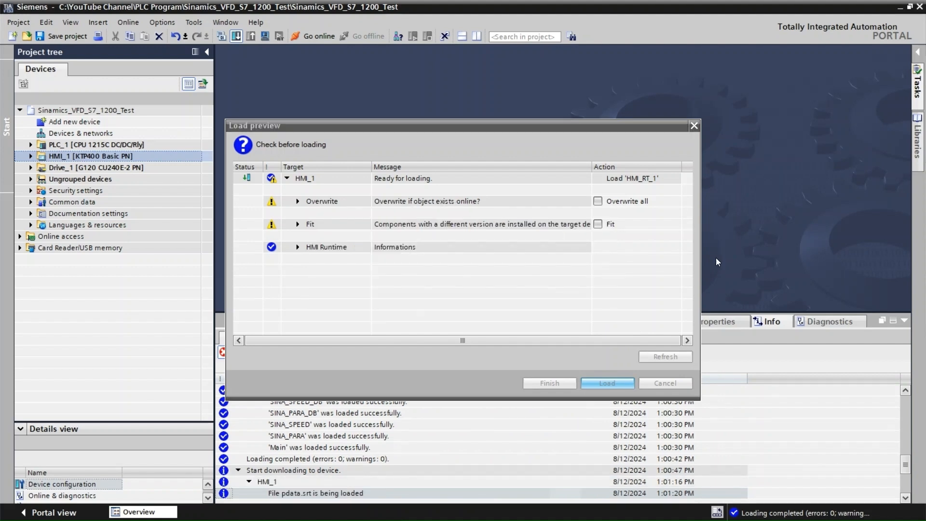
Download Drive_1 to the device, accepting the firmware version difference and saving the parameterization in the EEPROM.
{"action": "left_click", "coordinate": [59, 169]}
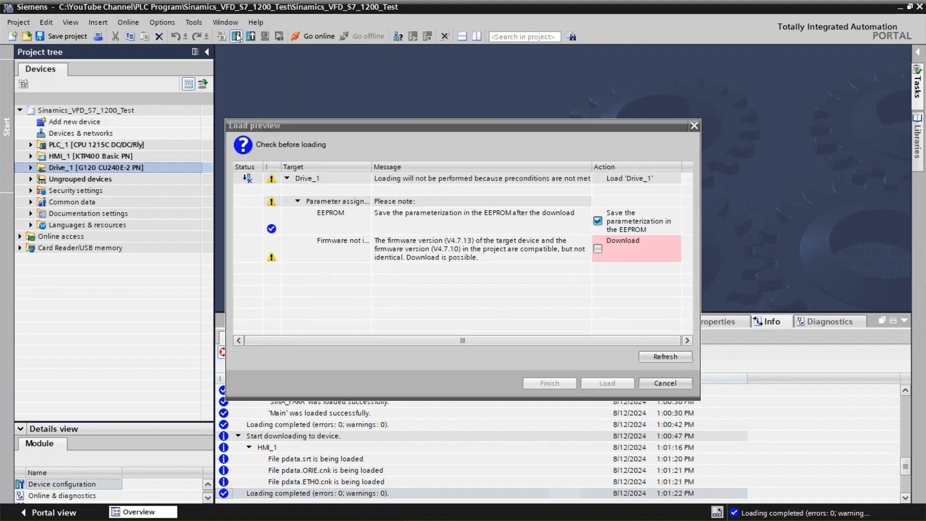
{"action": "left_click", "coordinate": [600, 251]}
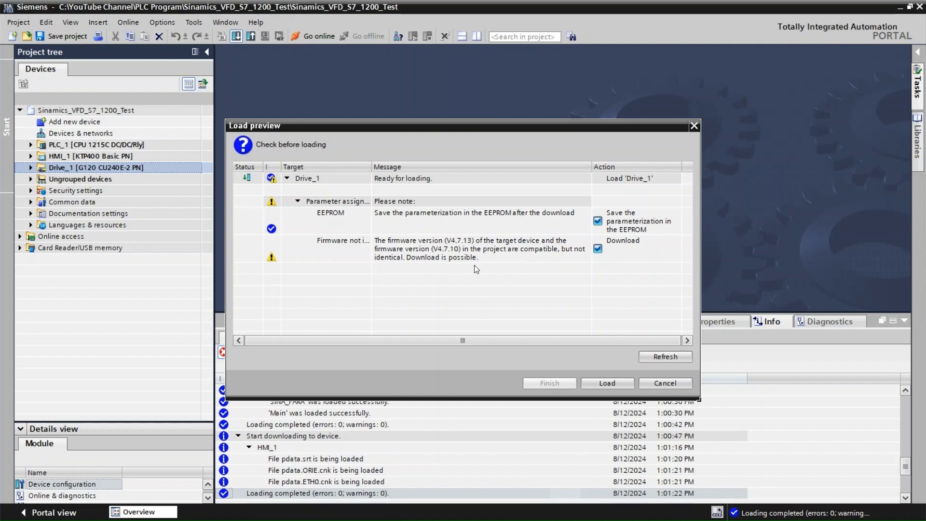
{"action": "left_click", "coordinate": [608, 382]}
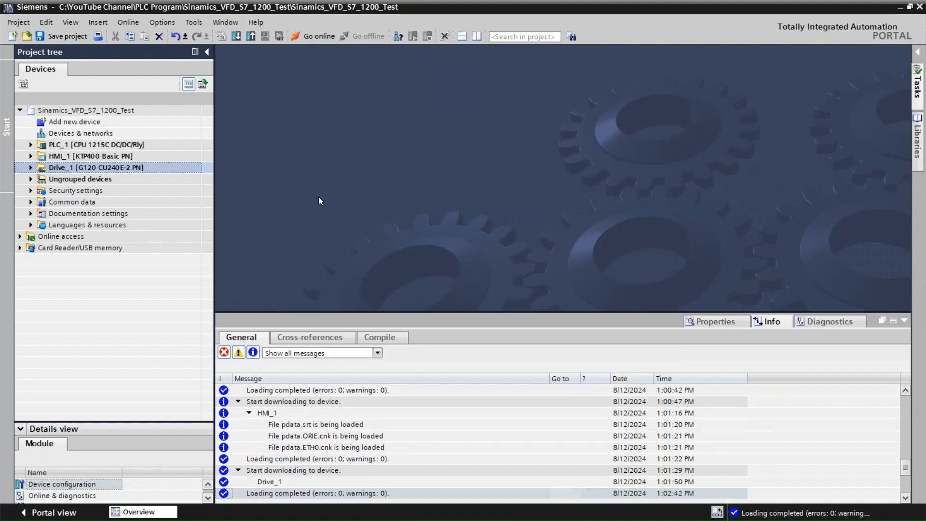
Go online with Drive_1 and open its Commissioning Wizard.
{"action": "left_click", "coordinate": [31, 167]}
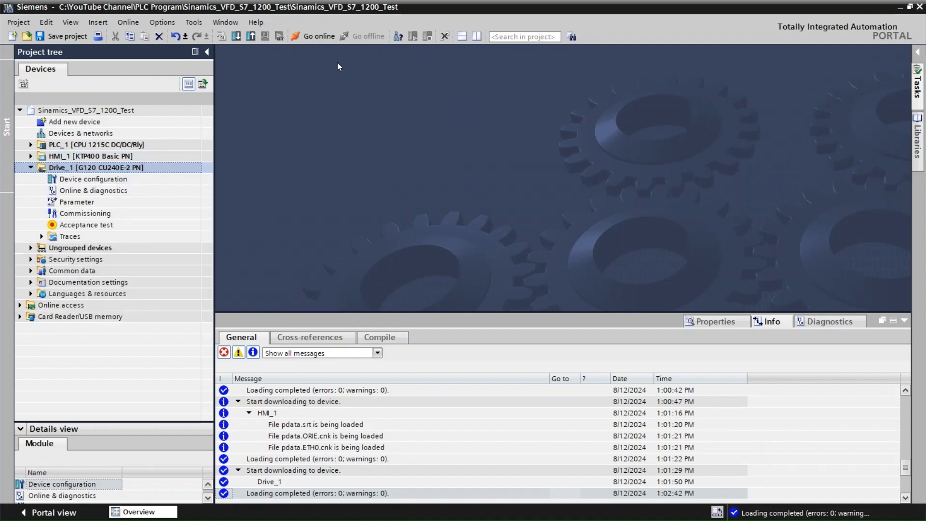
{"action": "left_click", "coordinate": [320, 37]}
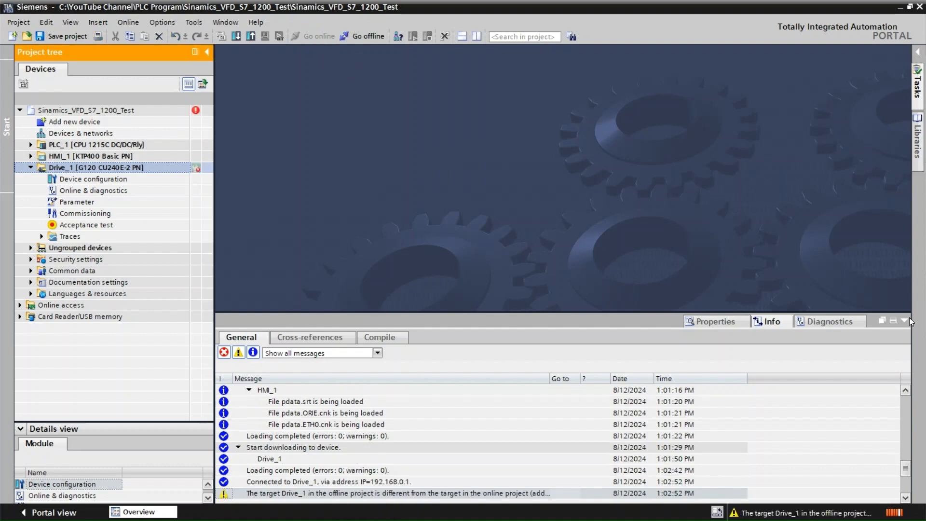
{"action": "double_click", "coordinate": [102, 214]}
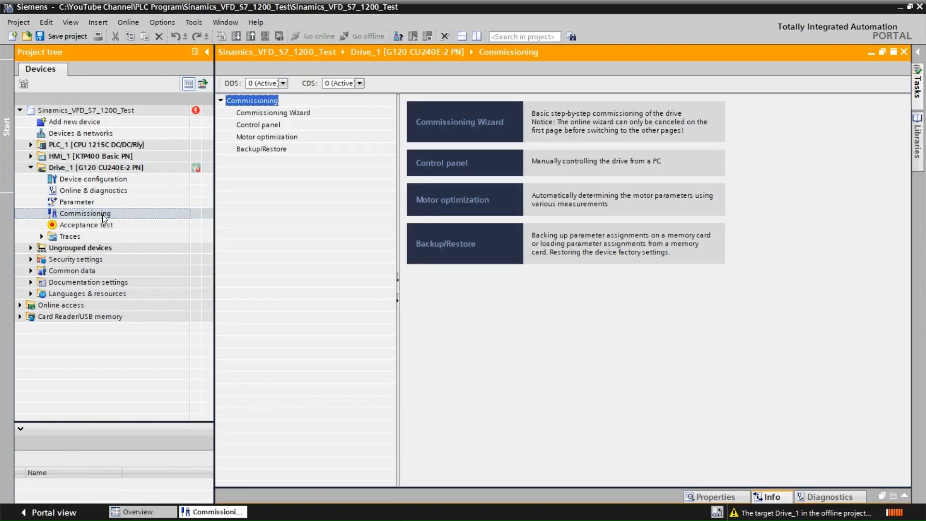
{"action": "left_click", "coordinate": [446, 127]}
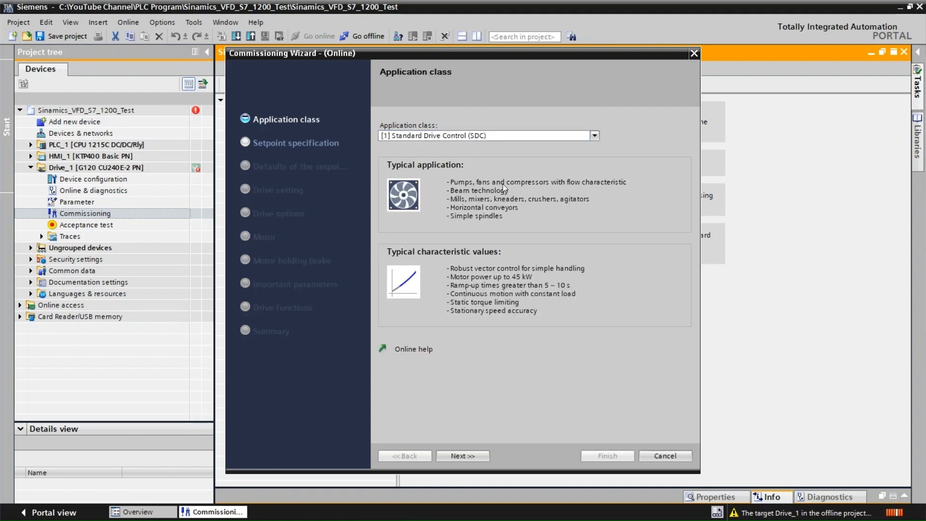
Choose [1] Standard Drive Control (SDC) as the application class and accept the PLC connection with the ramp function in the drive.
{"action": "left_click", "coordinate": [594, 135]}
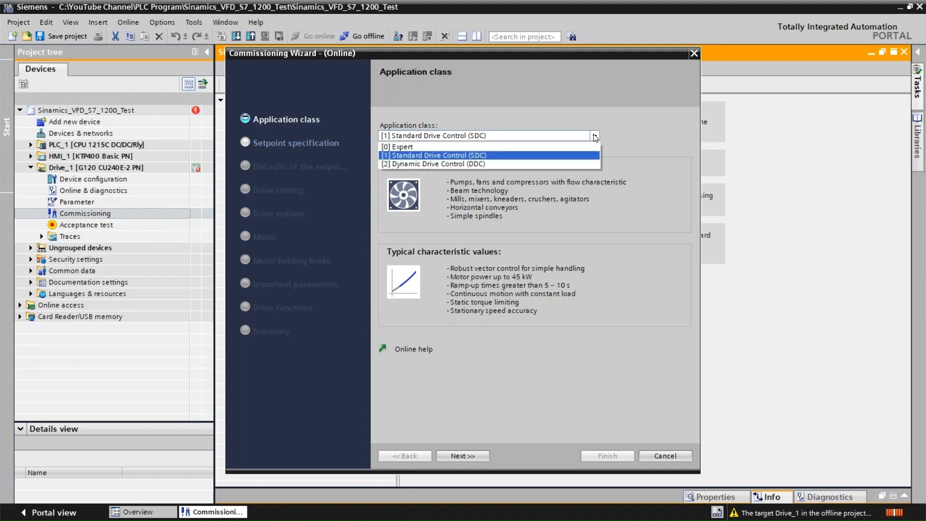
{"action": "left_click", "coordinate": [451, 155]}
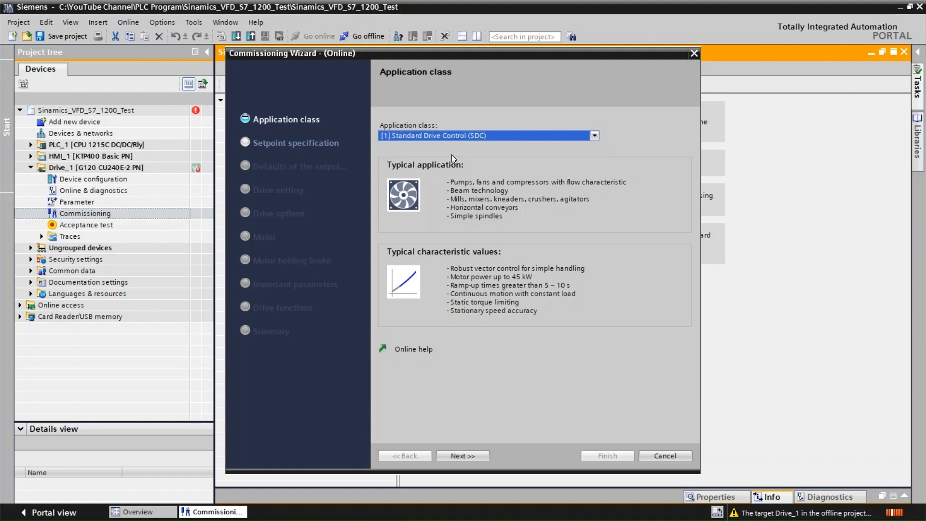
{"action": "left_click", "coordinate": [456, 458]}
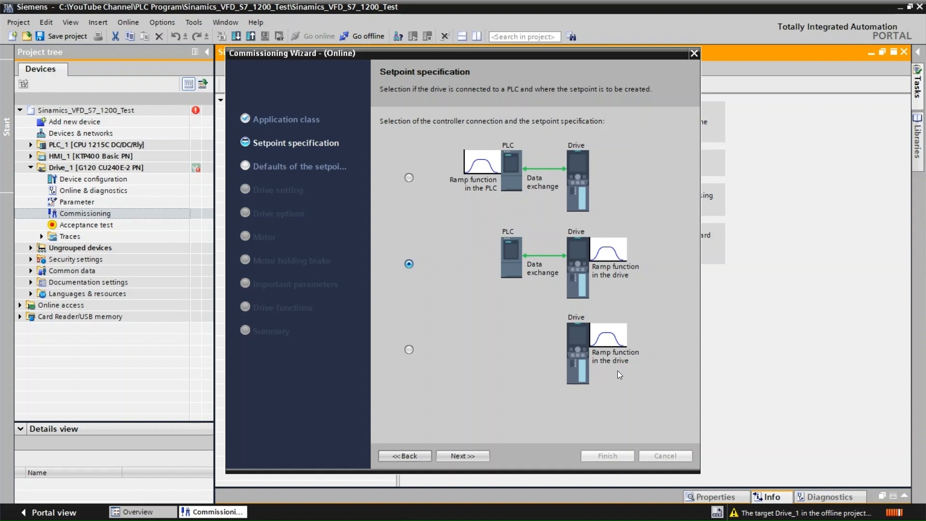
{"action": "left_click", "coordinate": [461, 456]}
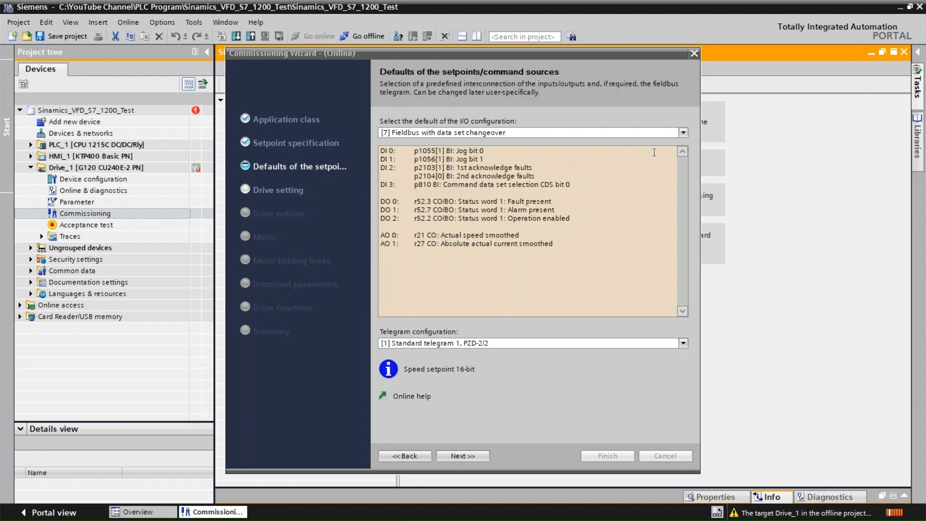
Choose [7] Fieldbus with data set changeover as the I/O configuration and [1] Standard telegram 1, PZD-2/2 as the telegram.
{"action": "left_click", "coordinate": [682, 132]}
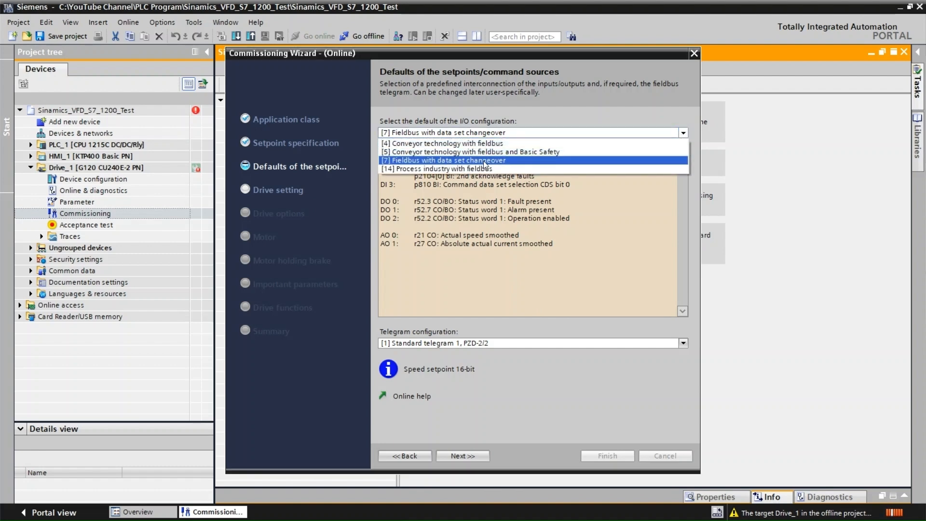
{"action": "left_click", "coordinate": [511, 161]}
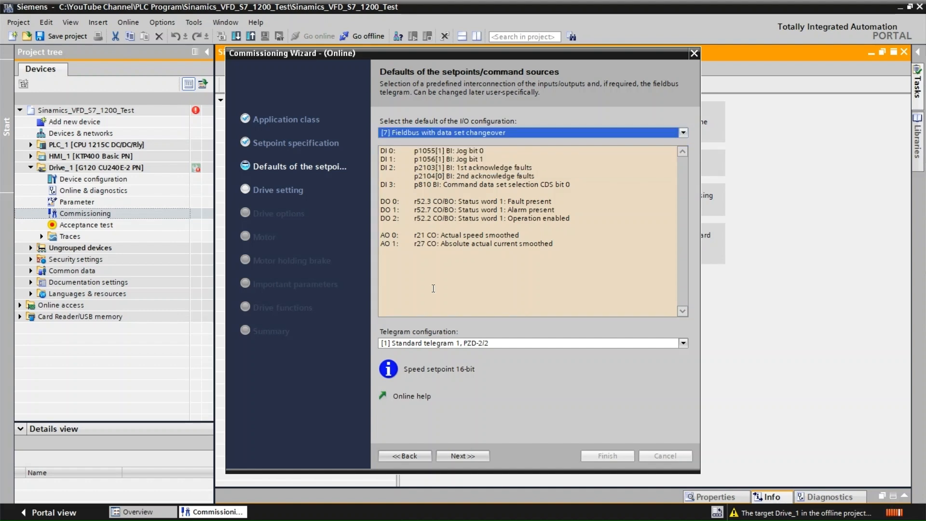
{"action": "left_click", "coordinate": [683, 343]}
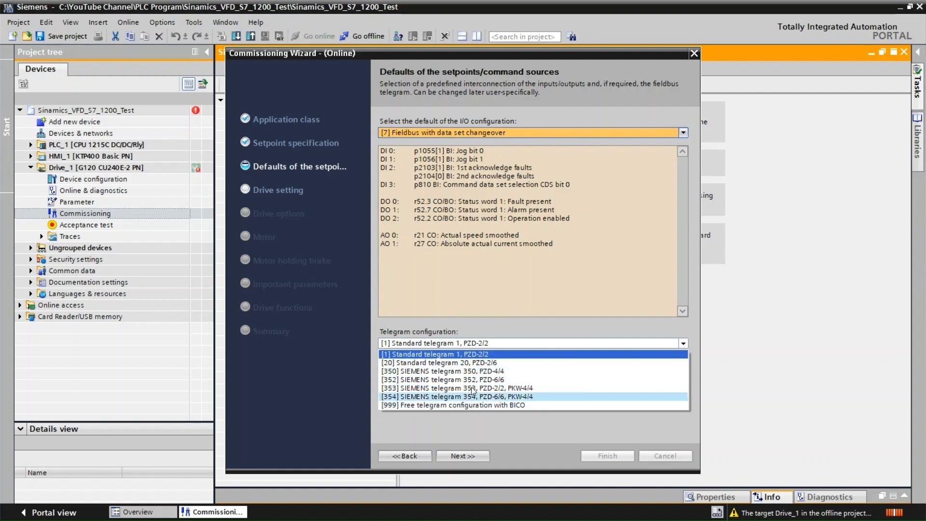
{"action": "left_click", "coordinate": [473, 353]}
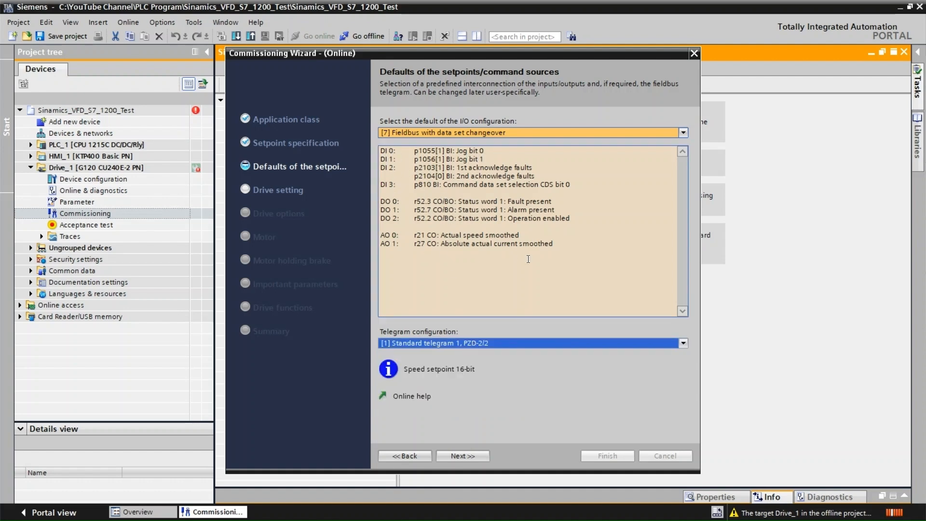
{"action": "left_click", "coordinate": [456, 454]}
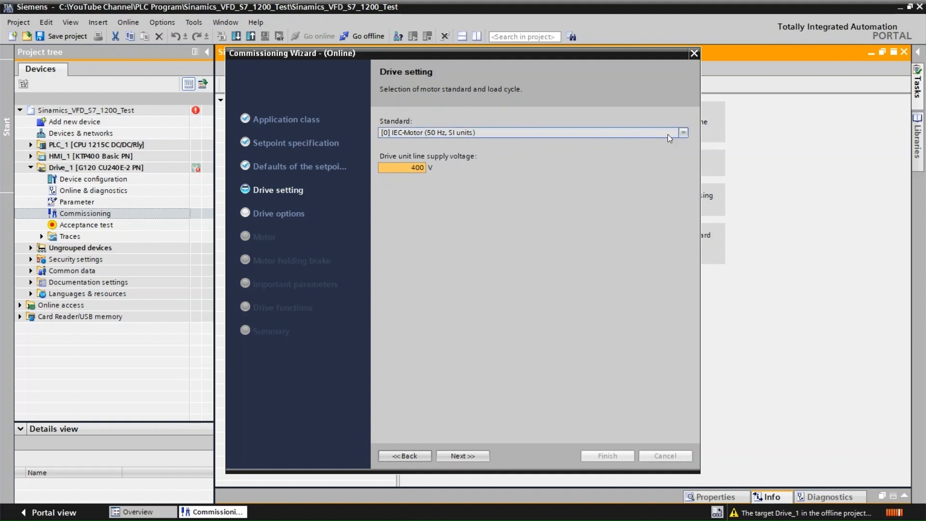
Set the drive unit line supply voltage to 415 V and continue to the drive options.
{"action": "left_click", "coordinate": [425, 168]}
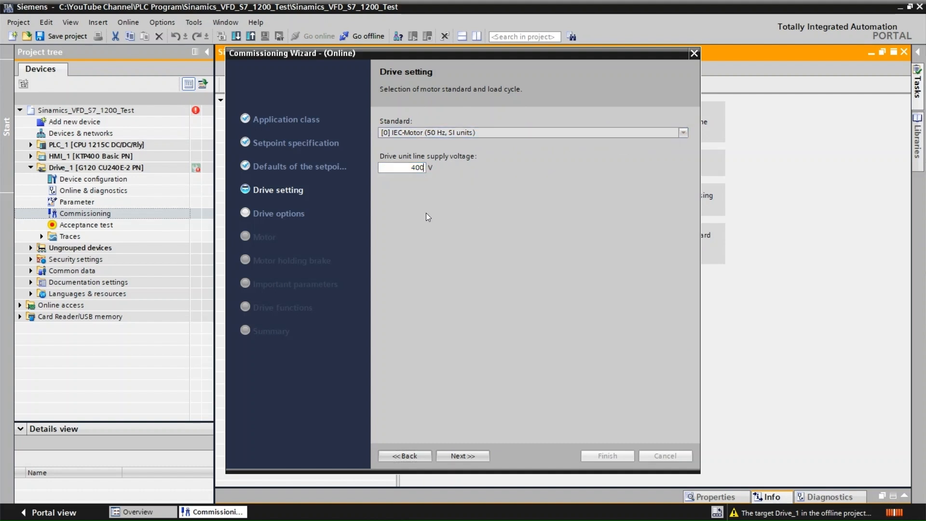
{"action": "key", "text": "BackSpace"}
{"action": "key", "text": "BackSpace"}
{"action": "type", "text": "15"}
{"action": "left_click", "coordinate": [460, 455]}
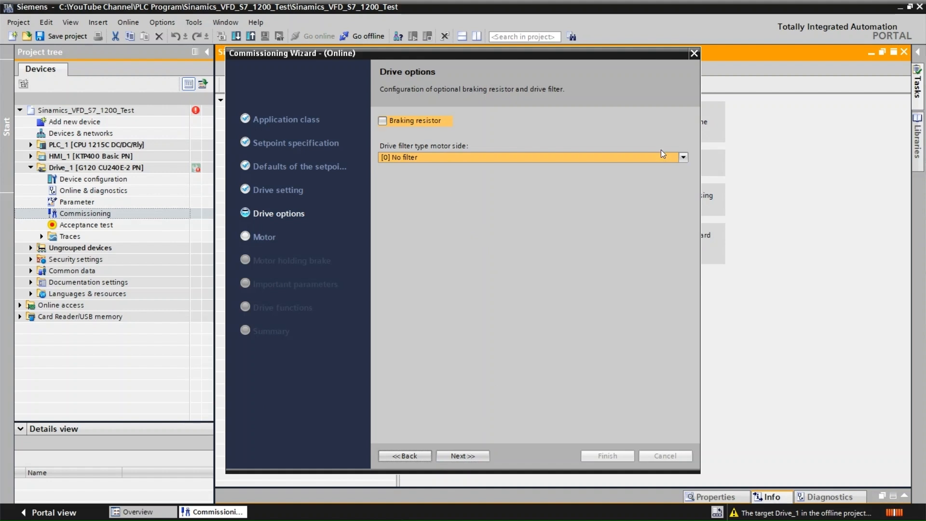
Choose [0] No filter as the motor-side drive filter type and continue to the motor settings.
{"action": "left_click", "coordinate": [683, 158]}
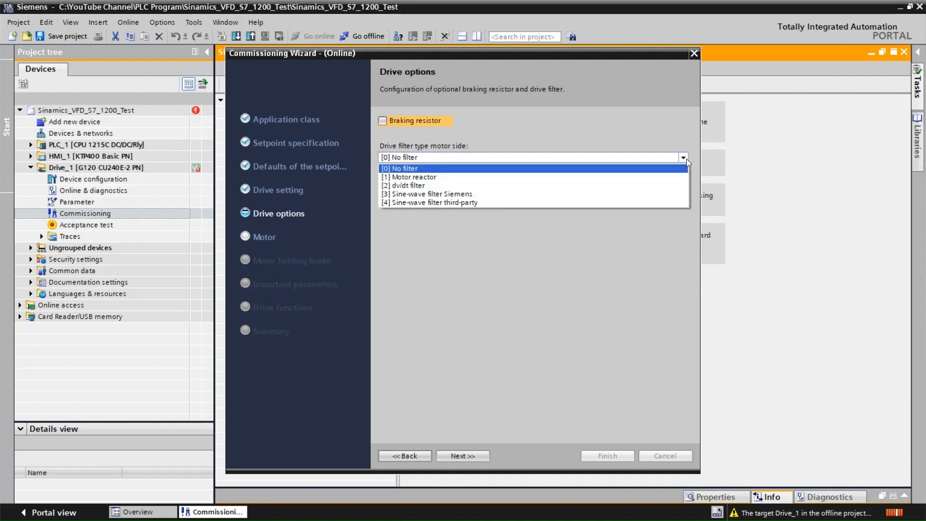
{"action": "left_click", "coordinate": [413, 169]}
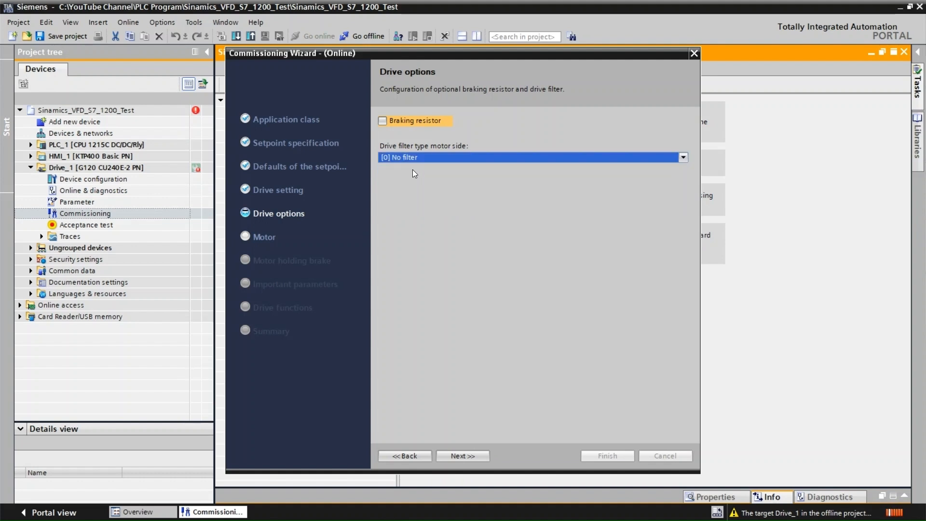
{"action": "left_click", "coordinate": [474, 455]}
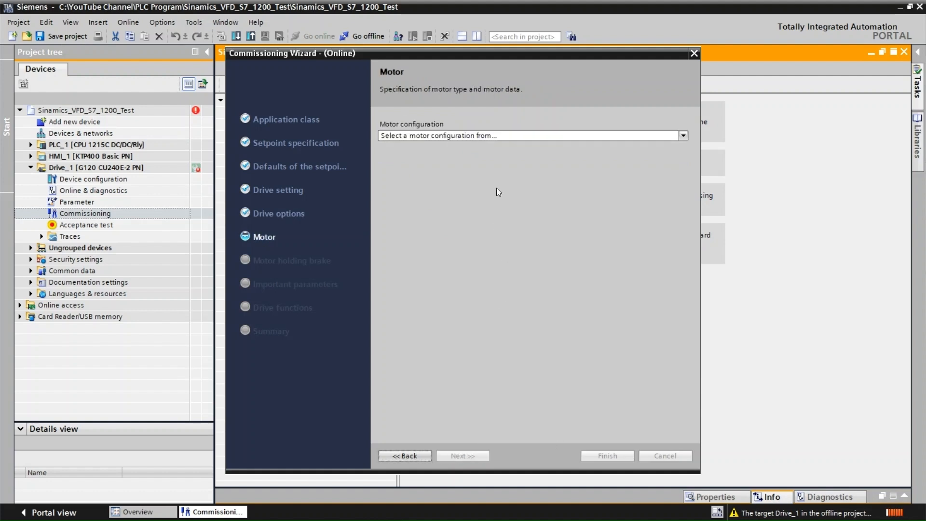
Choose to enter the motor data manually for an [1] Induction motor with a Star connection.
{"action": "left_click", "coordinate": [683, 137]}
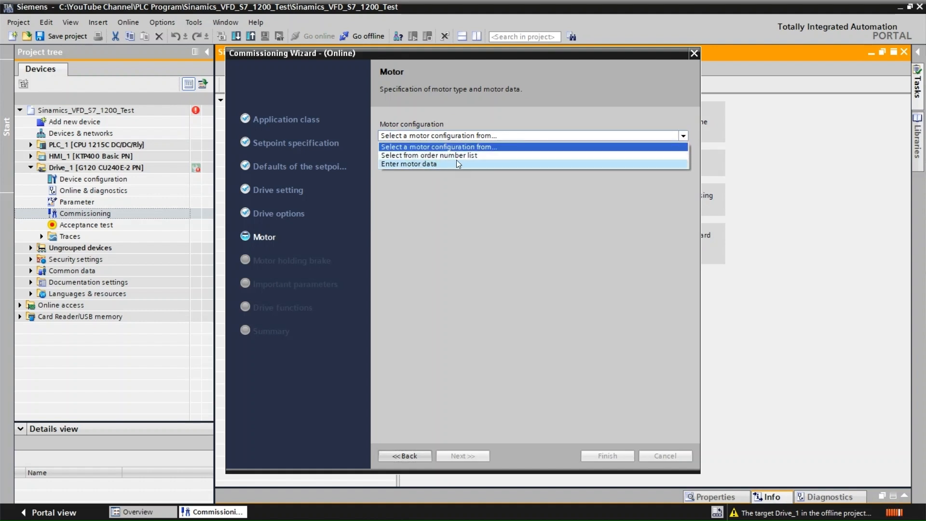
{"action": "left_click", "coordinate": [421, 164]}
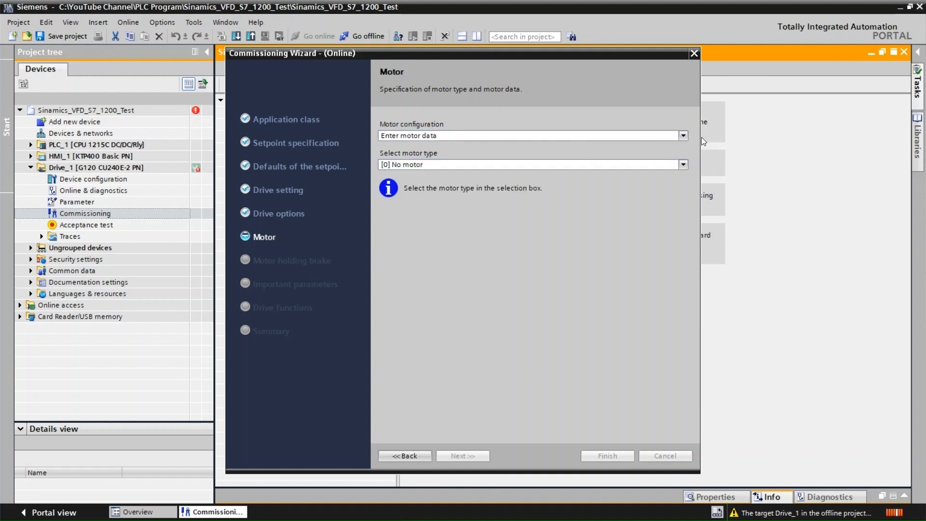
{"action": "left_click", "coordinate": [682, 164]}
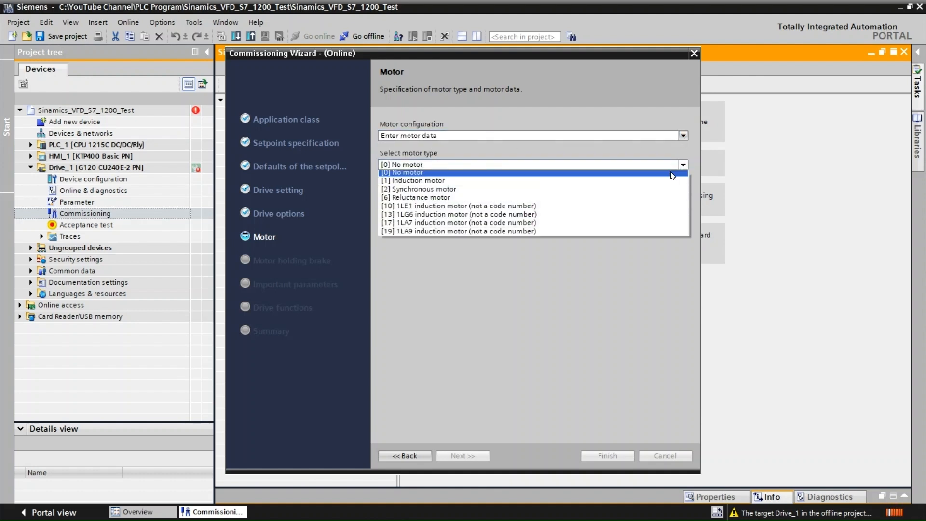
{"action": "left_click", "coordinate": [440, 183]}
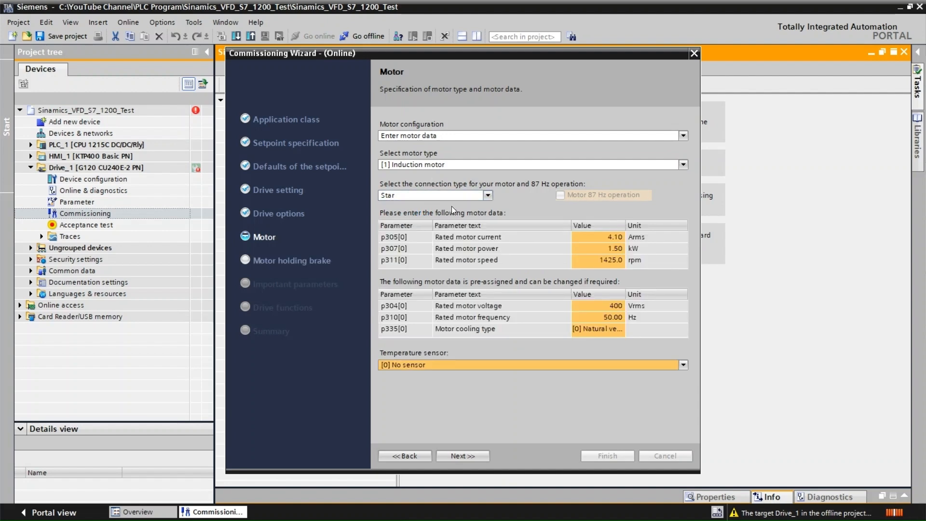
{"action": "left_click", "coordinate": [490, 196]}
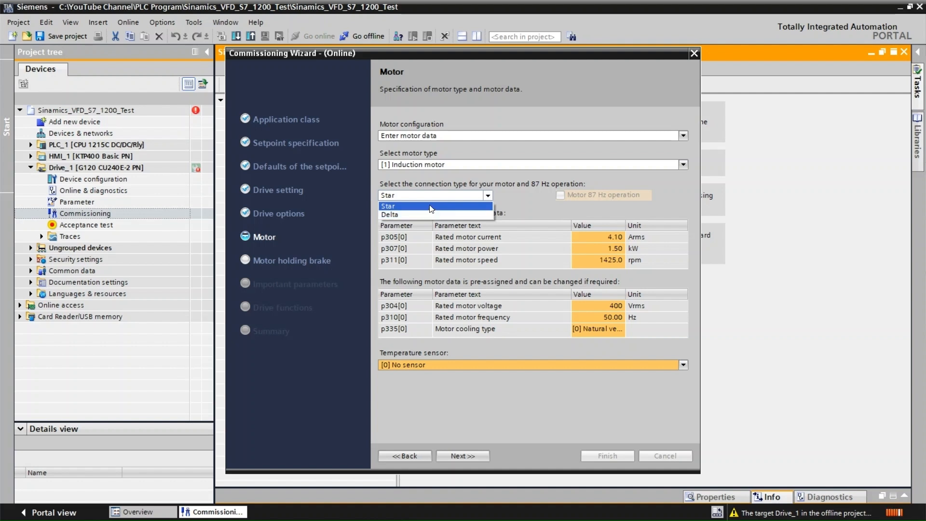
{"action": "left_click", "coordinate": [430, 206]}
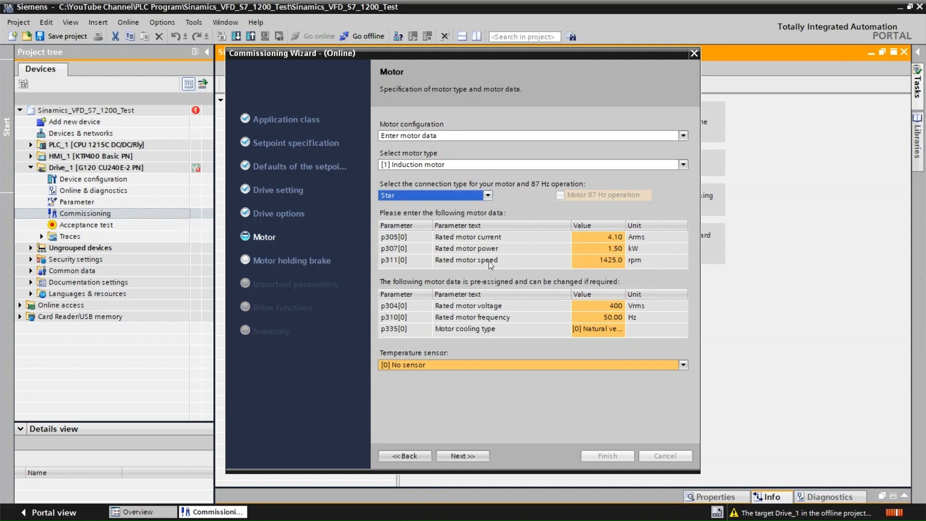
Set the rated motor current to 0.75 Arms, the rated power to 0.25 kW and the rated speed to 1500 rpm.
{"action": "left_click", "coordinate": [611, 239]}
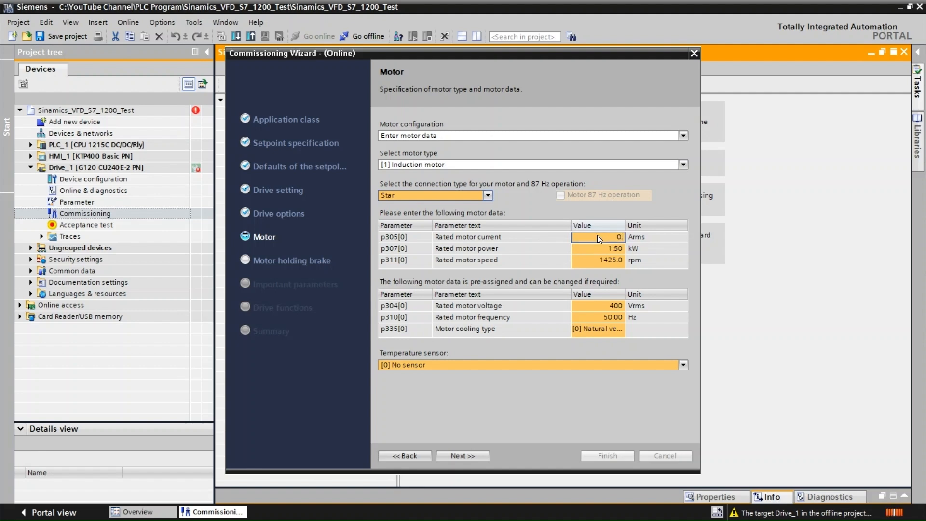
{"action": "key", "text": "Return"}
{"action": "type", "text": "0.25"}
{"action": "key", "text": "Return"}
{"action": "type", "text": "1"}
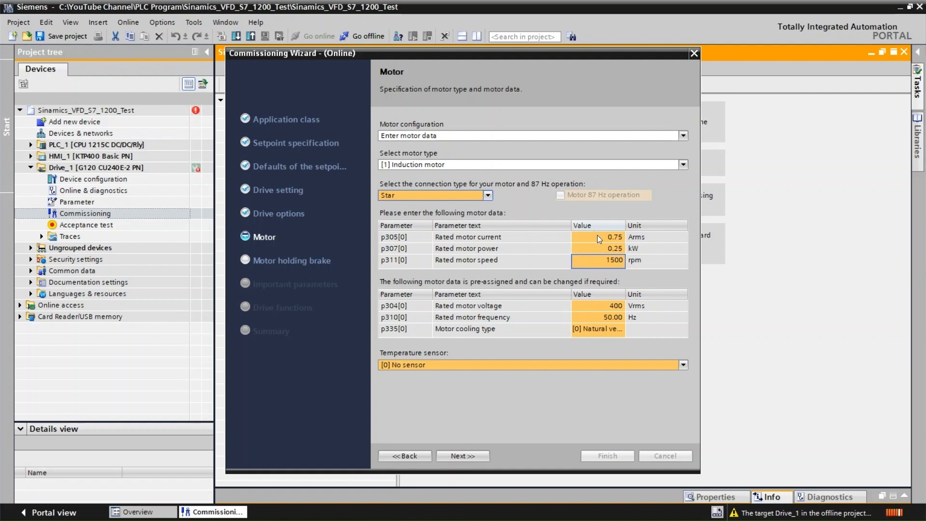
{"action": "key", "text": "Return"}
Set the rated motor voltage p304[0] to 415 Vrms.
{"action": "left_click", "coordinate": [612, 307]}
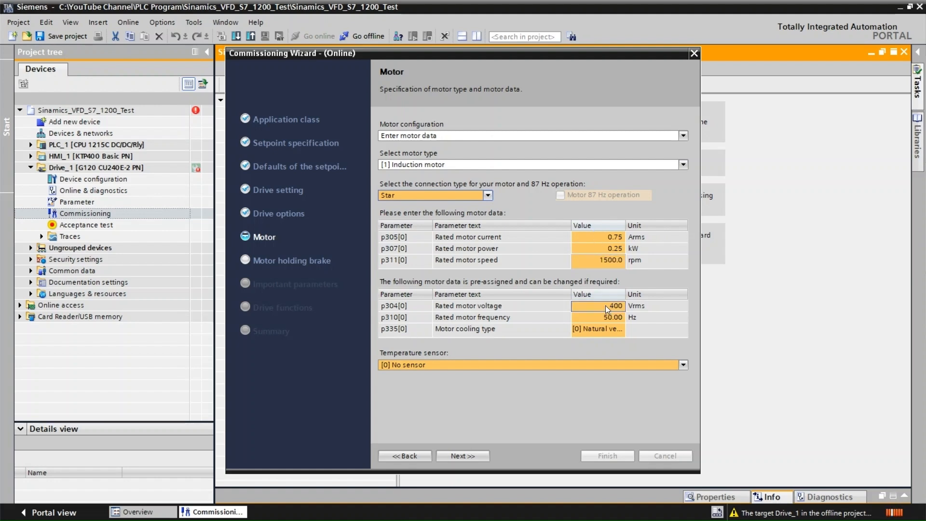
{"action": "type", "text": "415"}
{"action": "key", "text": "Return"}
{"action": "key", "text": "Return"}
Choose [0] Natural ventilation as the motor cooling type and [0] No sensor as the temperature sensor.
{"action": "left_click", "coordinate": [596, 326]}
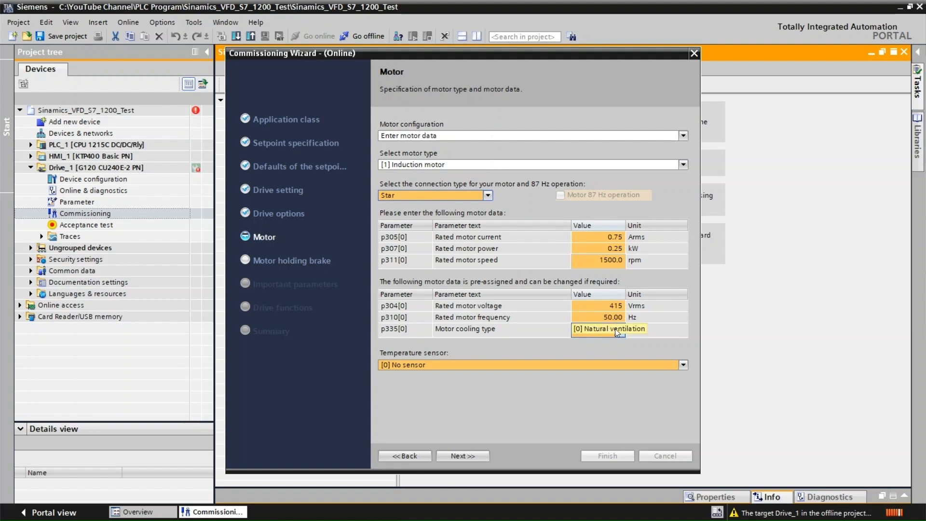
{"action": "left_click", "coordinate": [618, 333]}
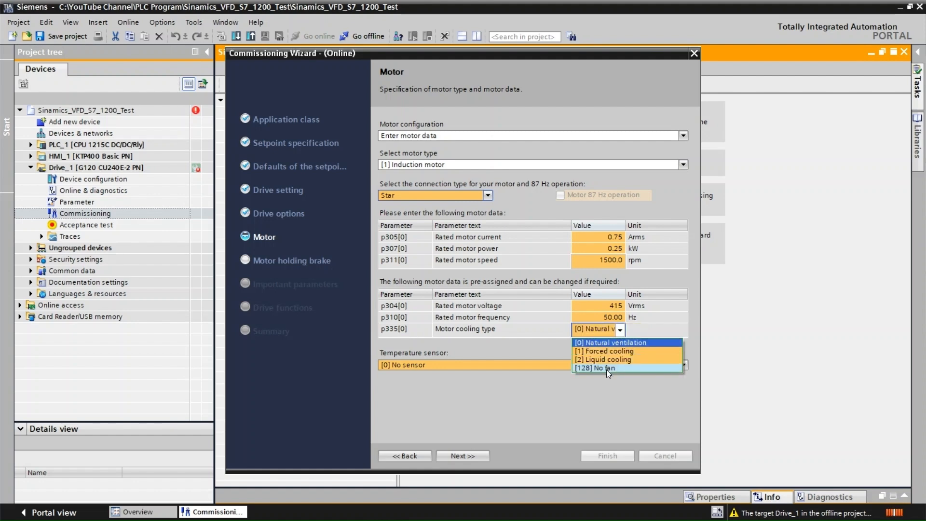
{"action": "left_click", "coordinate": [614, 341]}
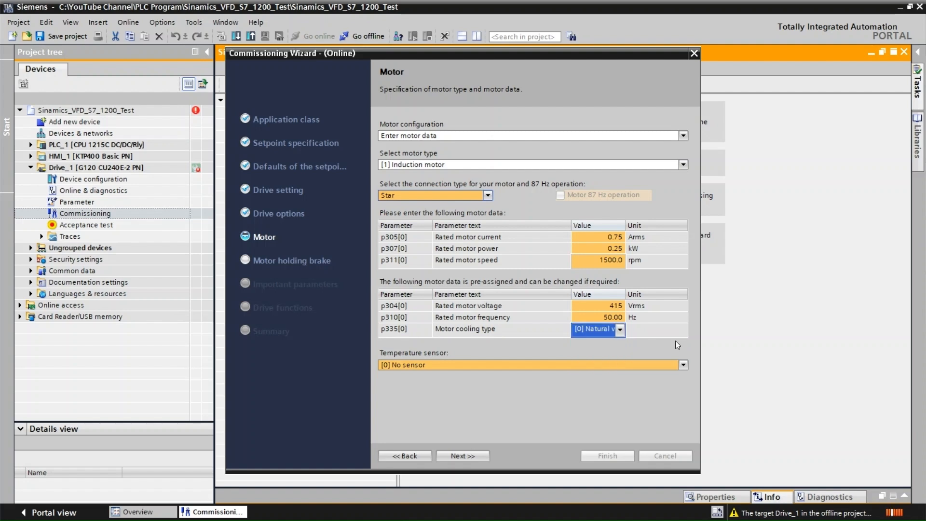
{"action": "left_click", "coordinate": [684, 364]}
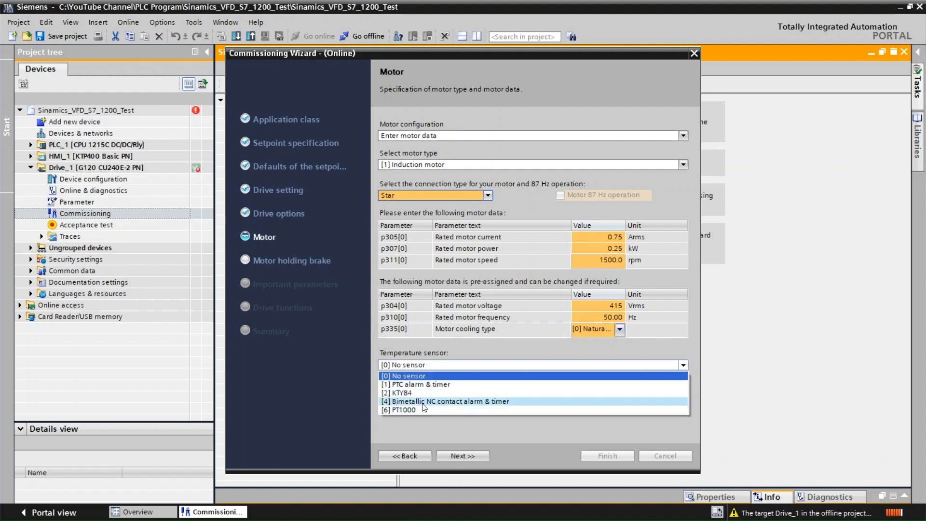
{"action": "left_click", "coordinate": [420, 377]}
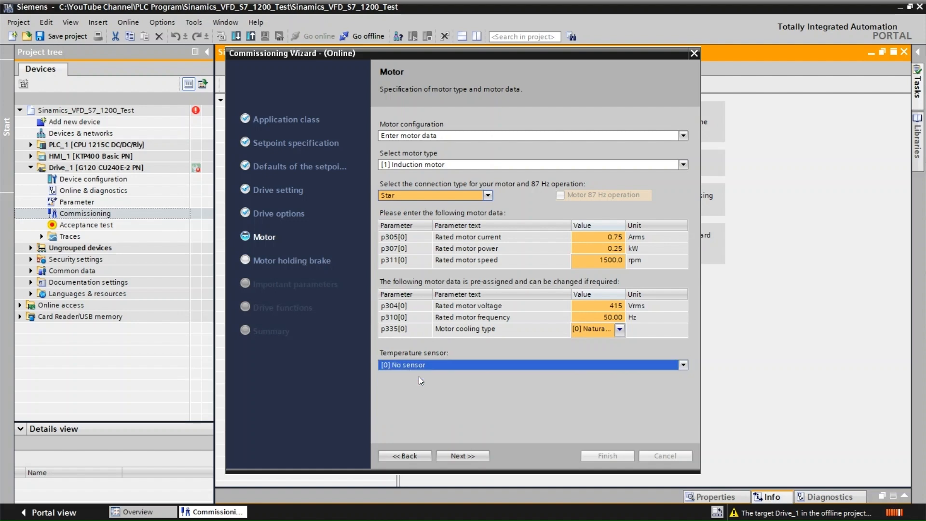
Choose [0] No motor holding brake available as the motor holding brake configuration.
{"action": "left_click", "coordinate": [467, 456]}
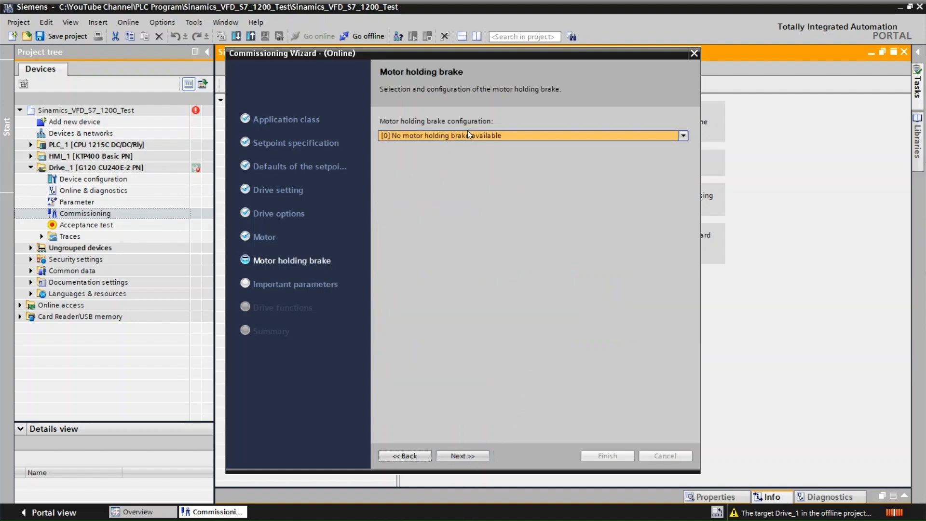
{"action": "left_click", "coordinate": [683, 135]}
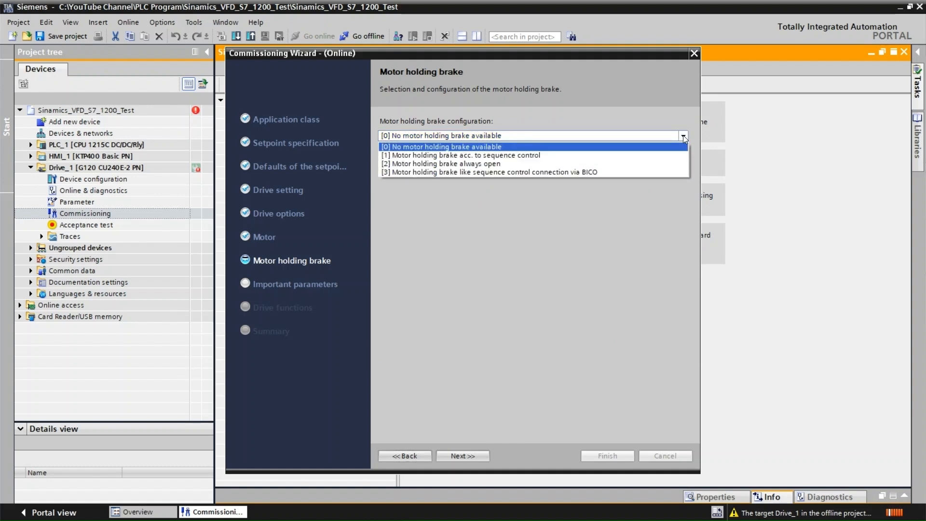
{"action": "left_click", "coordinate": [478, 146]}
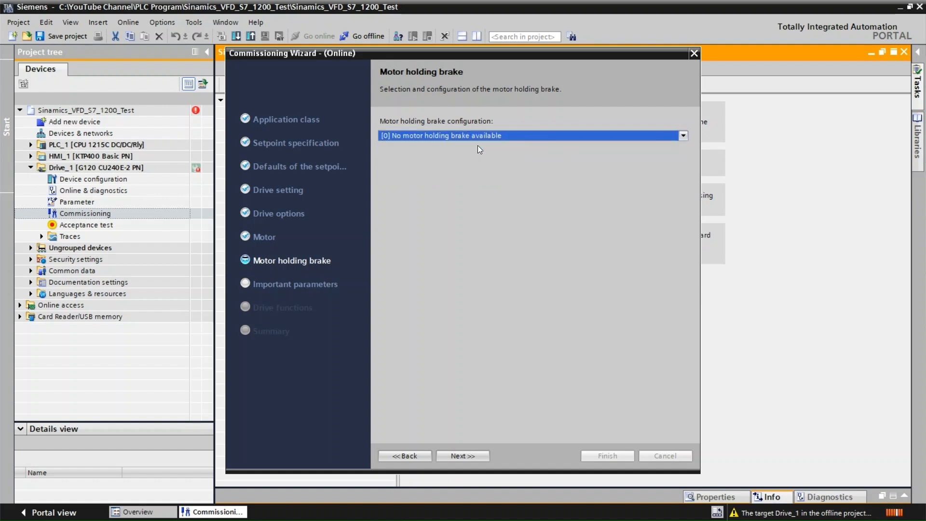
Set both the ramp-up time and the OFF1 ramp-down time to 5 s in the important parameters.
{"action": "left_click", "coordinate": [464, 456]}
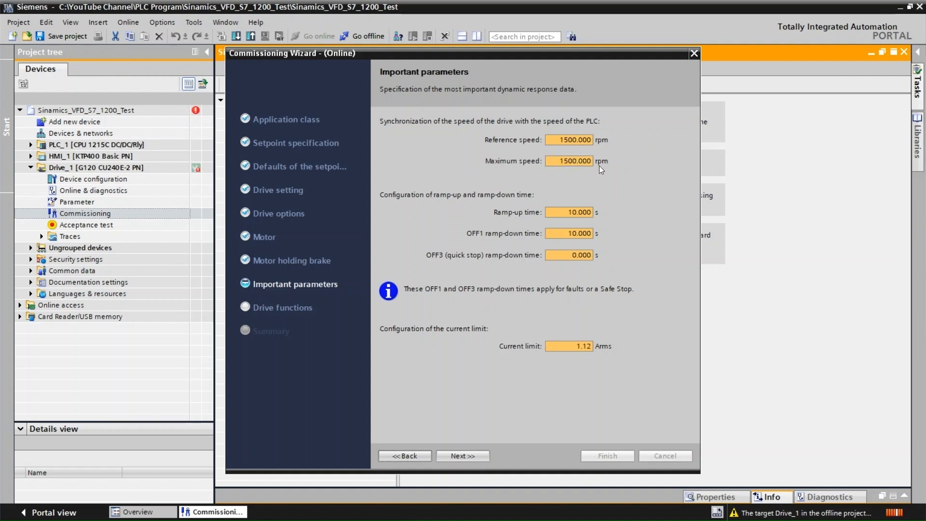
{"action": "left_click", "coordinate": [577, 213]}
{"action": "key", "text": "BackSpace"}
{"action": "key", "text": "BackSpace"}
{"action": "key", "text": "BackSpace"}
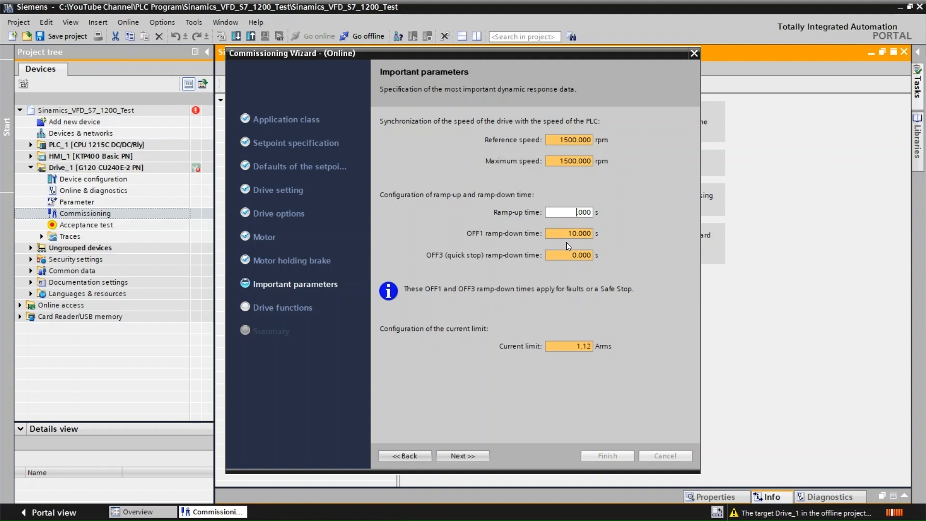
{"action": "key", "text": "Tab"}
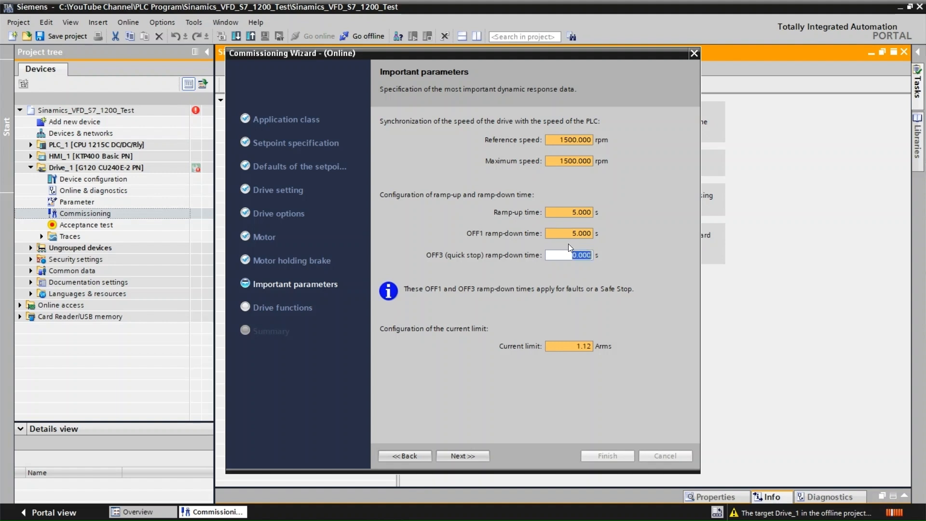
{"action": "key", "text": "Return"}
{"action": "left_click", "coordinate": [577, 345]}
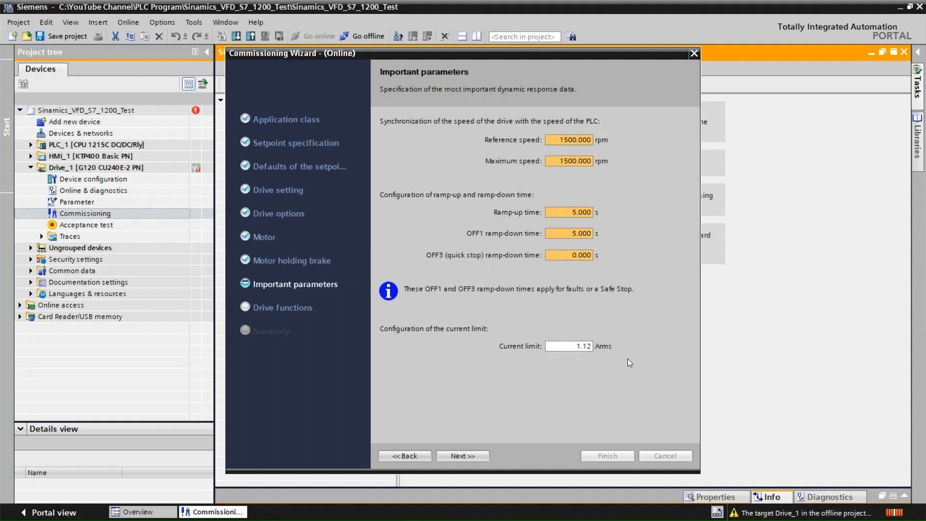
Choose [0] Constant load (linear characteristic) as the technological application and [2] Identifying motor data (at standstill) as the motor identification.
{"action": "left_click", "coordinate": [465, 457]}
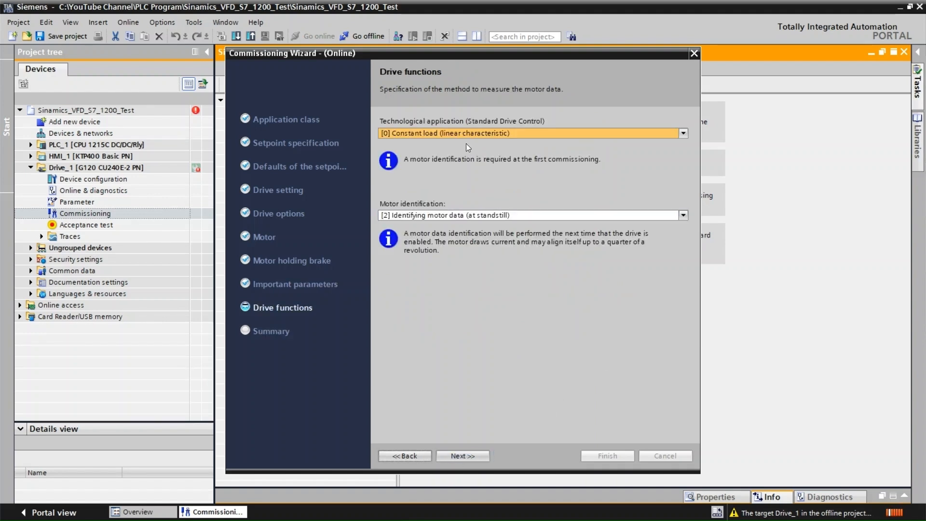
{"action": "left_click", "coordinate": [682, 134]}
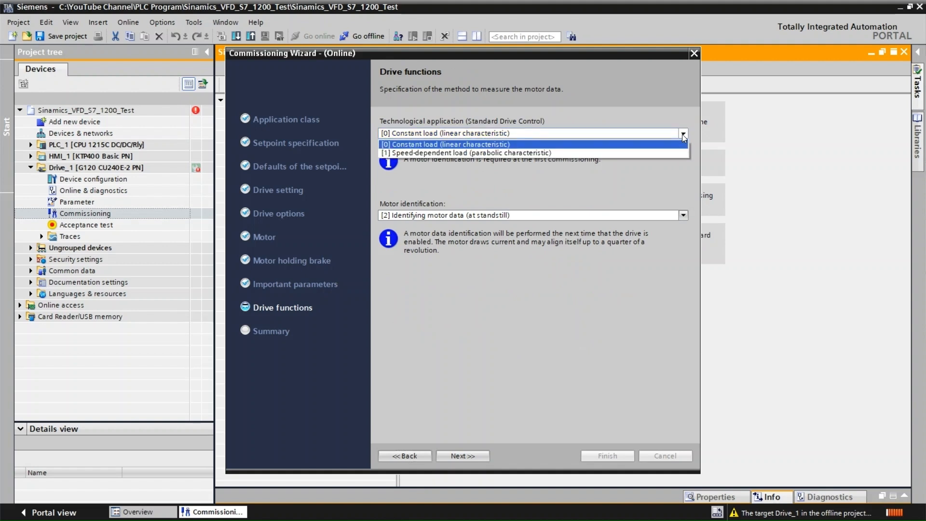
{"action": "left_click", "coordinate": [506, 144]}
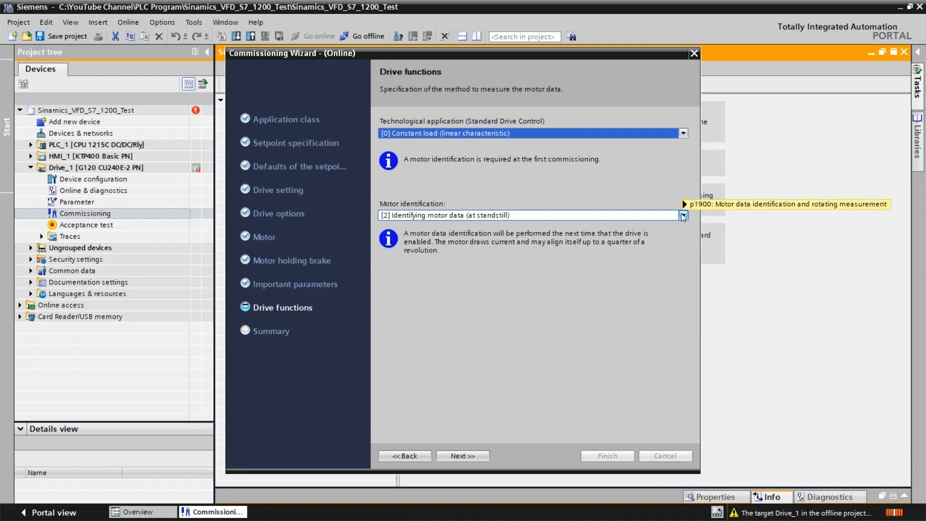
{"action": "mouse_move", "coordinate": [681, 213]}
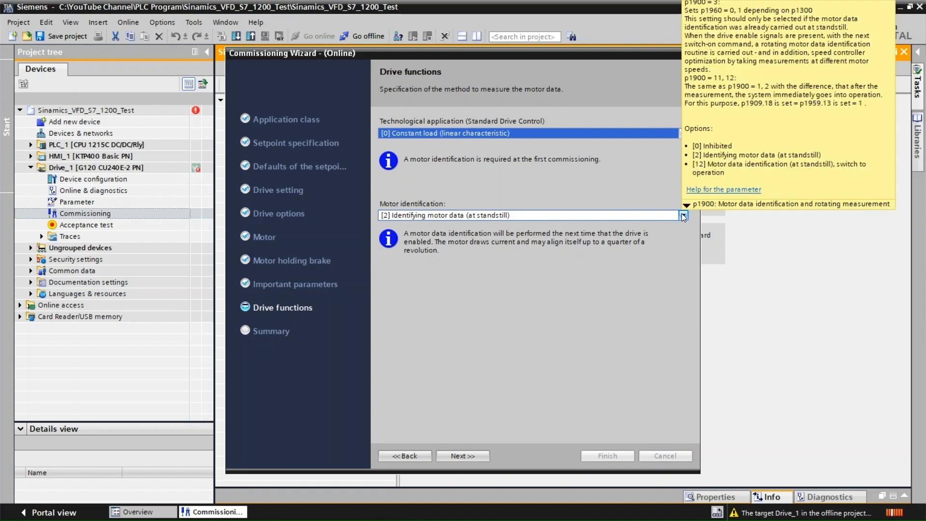
{"action": "left_click", "coordinate": [684, 216]}
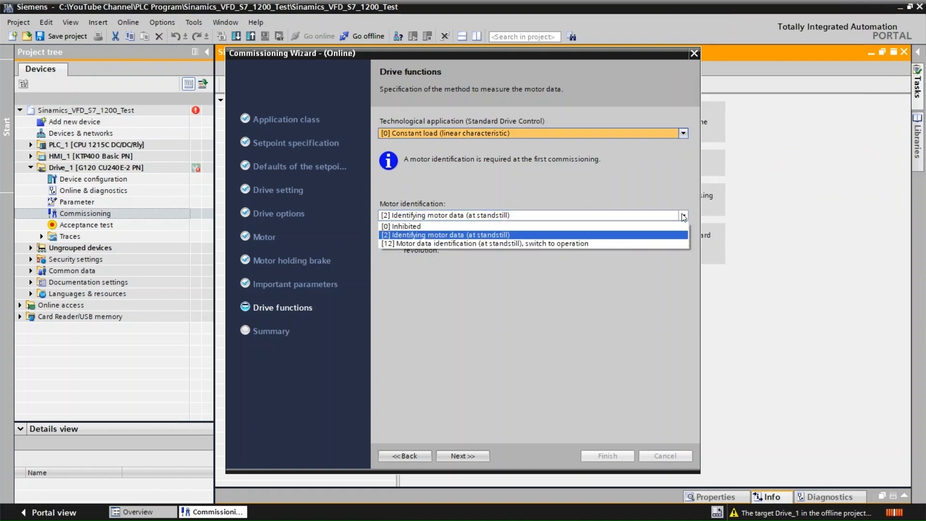
{"action": "left_click", "coordinate": [517, 235]}
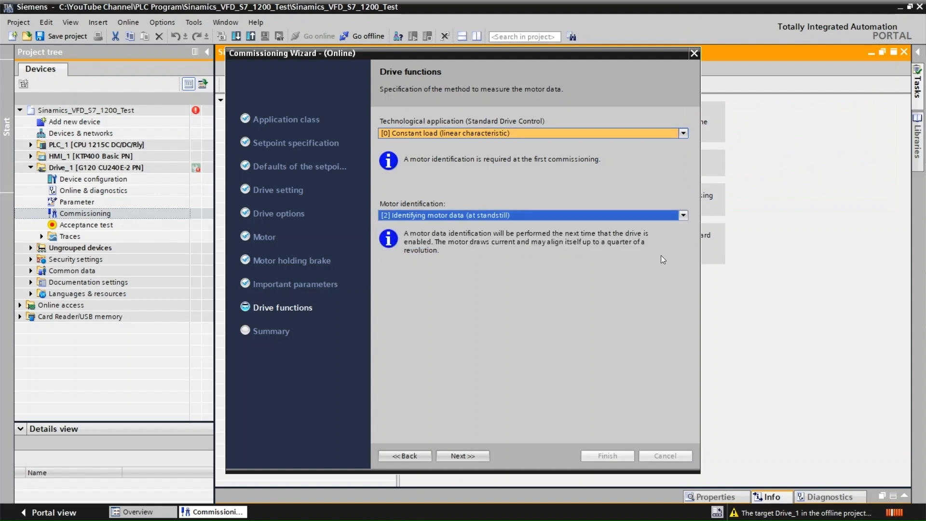
Review the summary of the entered drive data and finish the Commissioning Wizard with RAM data to EEPROM enabled.
{"action": "left_click", "coordinate": [463, 456]}
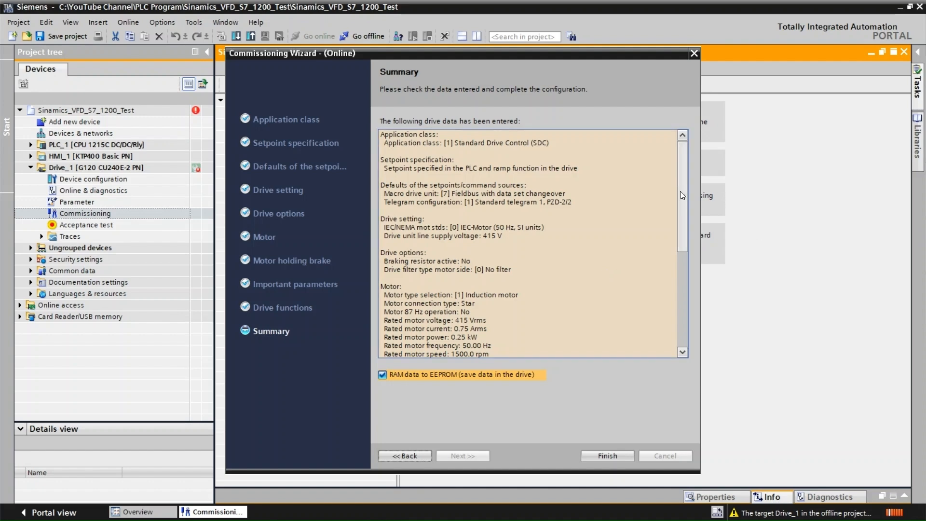
{"action": "left_click_drag", "start_coordinate": [682, 193], "coordinate": [676, 284]}
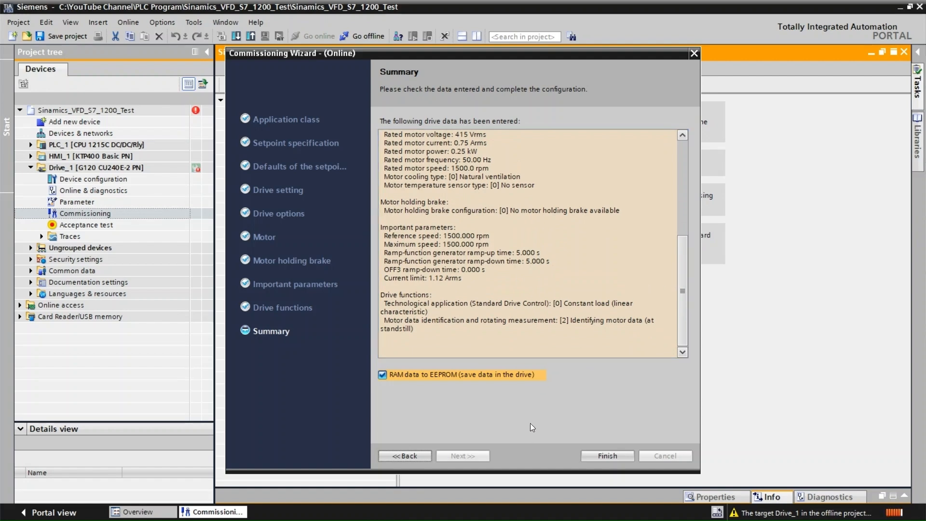
{"action": "left_click", "coordinate": [602, 457]}
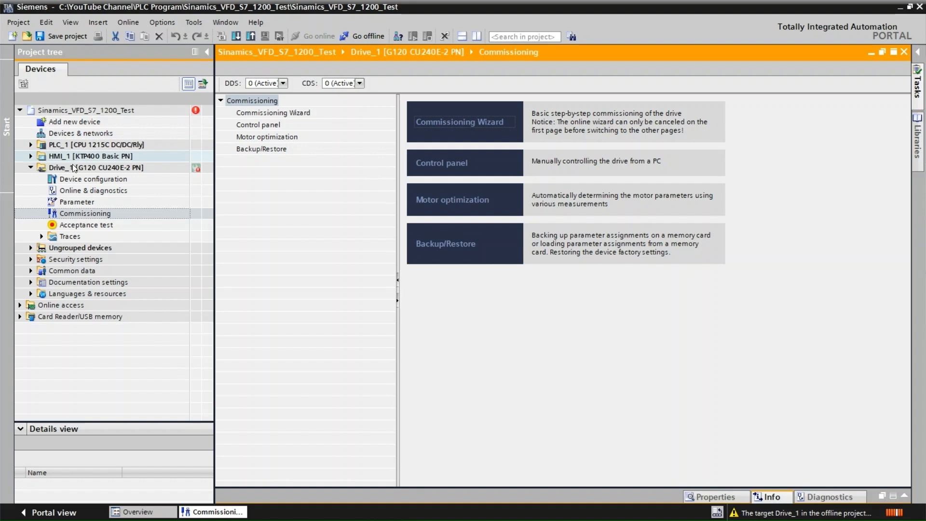
Open the project's Devices & networks in the network view.
{"action": "left_click", "coordinate": [85, 131]}
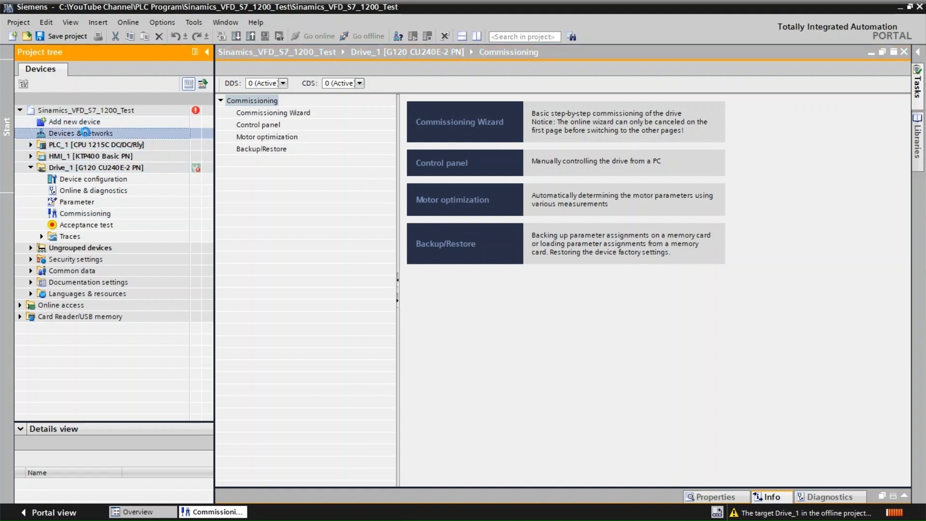
{"action": "double_click", "coordinate": [85, 132]}
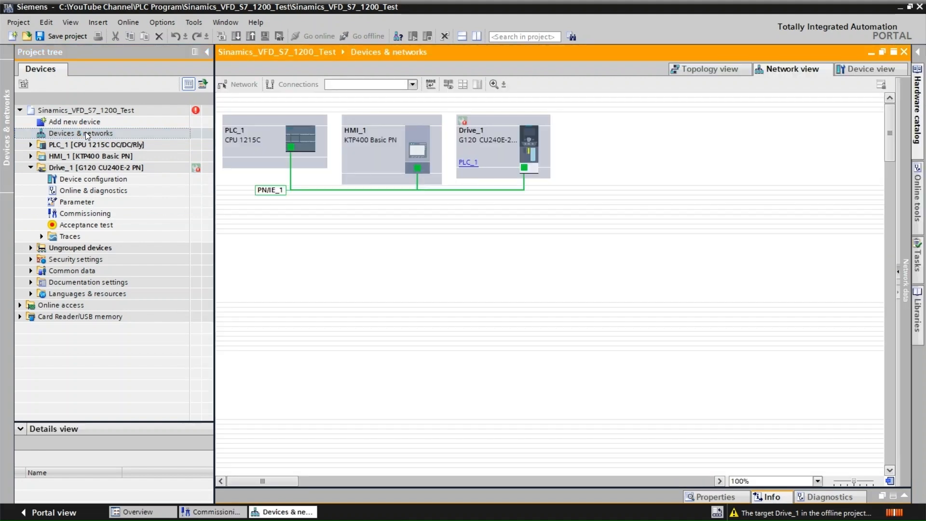